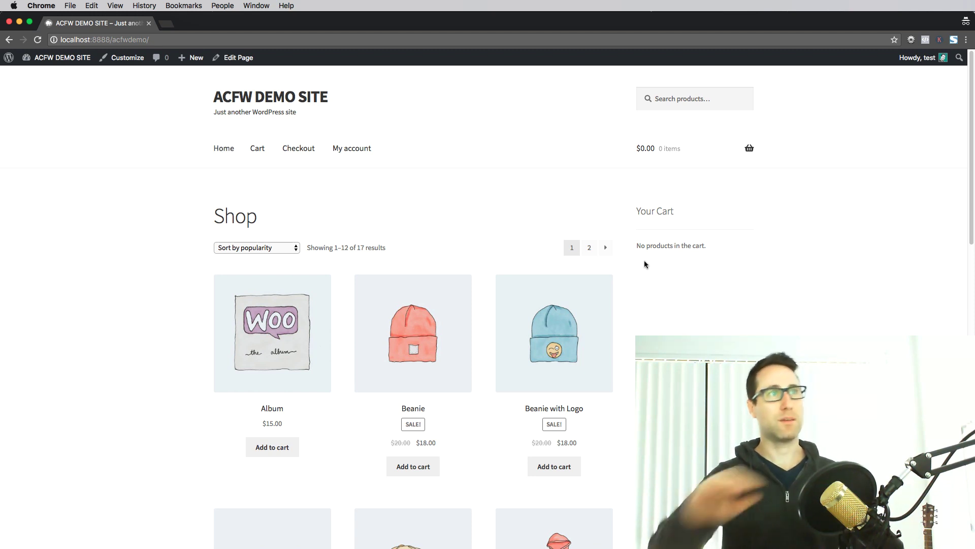
Look through the products listed on the first page of the demo shop.
{"action": "scroll", "coordinate": [656, 264], "scroll_direction": "down", "scroll_amount": 4}
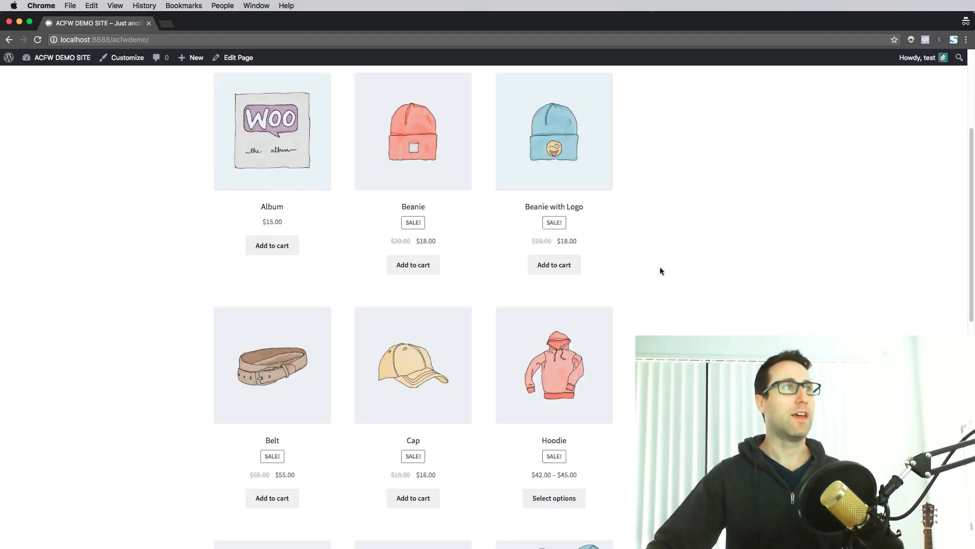
{"action": "scroll", "coordinate": [569, 274], "scroll_direction": "down", "scroll_amount": 5}
{"action": "scroll", "coordinate": [624, 304], "scroll_direction": "down", "scroll_amount": 7}
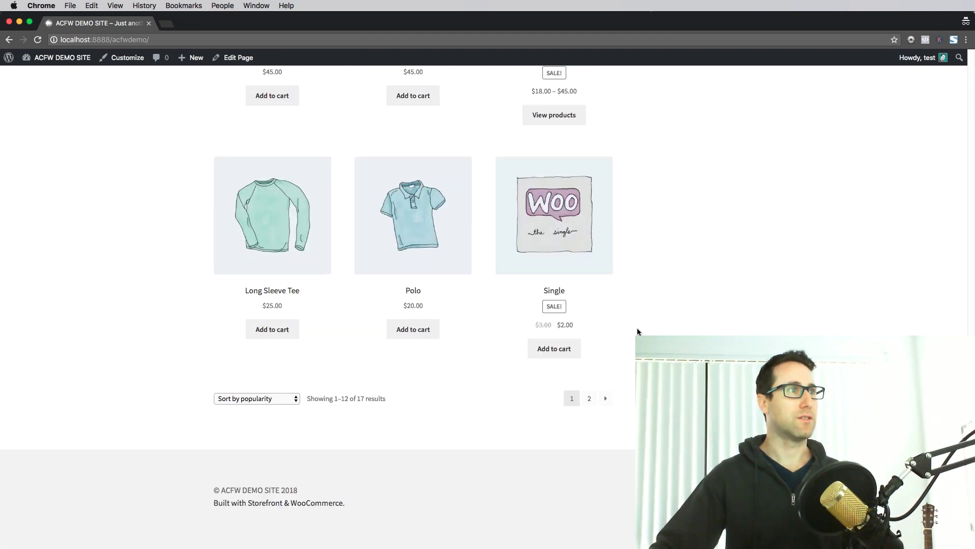
{"action": "scroll", "coordinate": [579, 412], "scroll_direction": "up", "scroll_amount": 15}
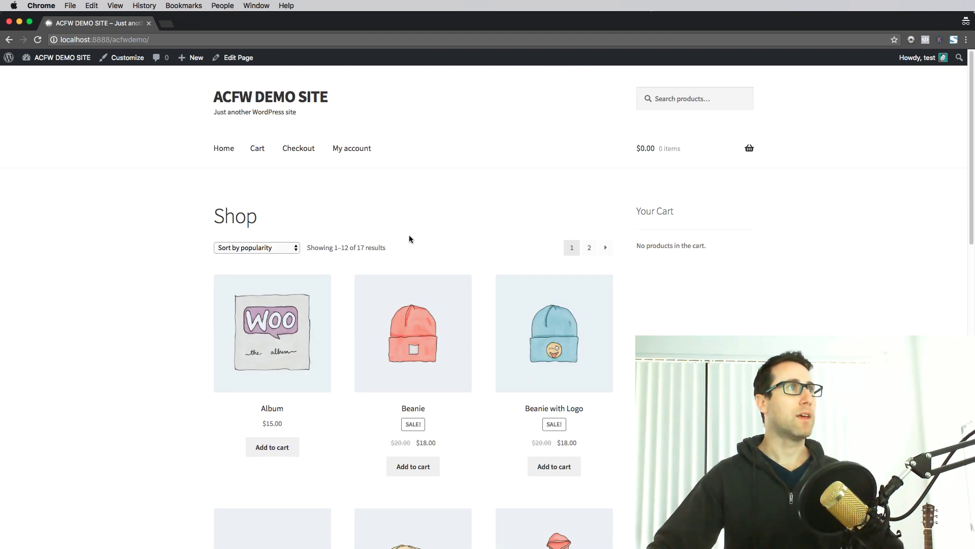
Start a new WooCommerce coupon in the site's admin area and give it the code TESTCODE.
{"action": "left_click", "coordinate": [68, 91]}
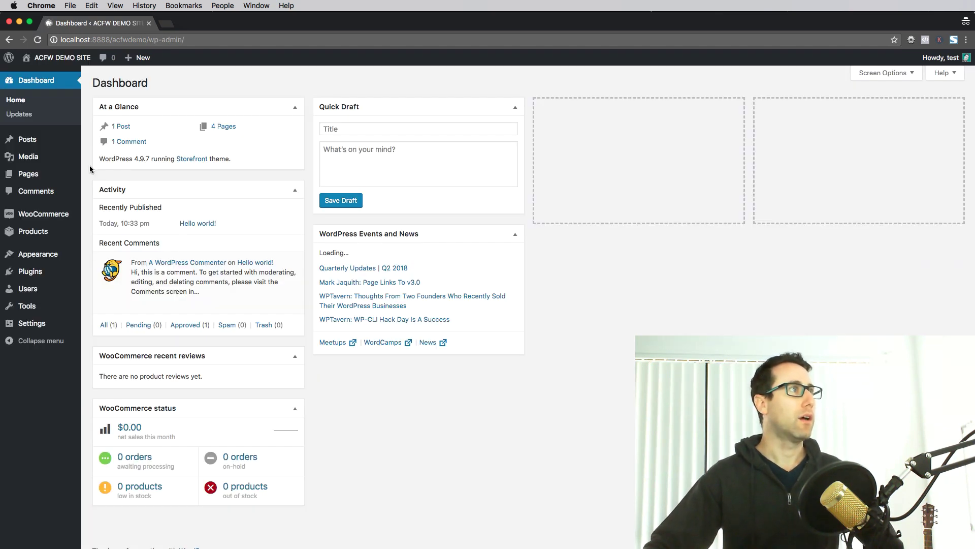
{"action": "mouse_move", "coordinate": [50, 219]}
{"action": "left_click", "coordinate": [101, 230]}
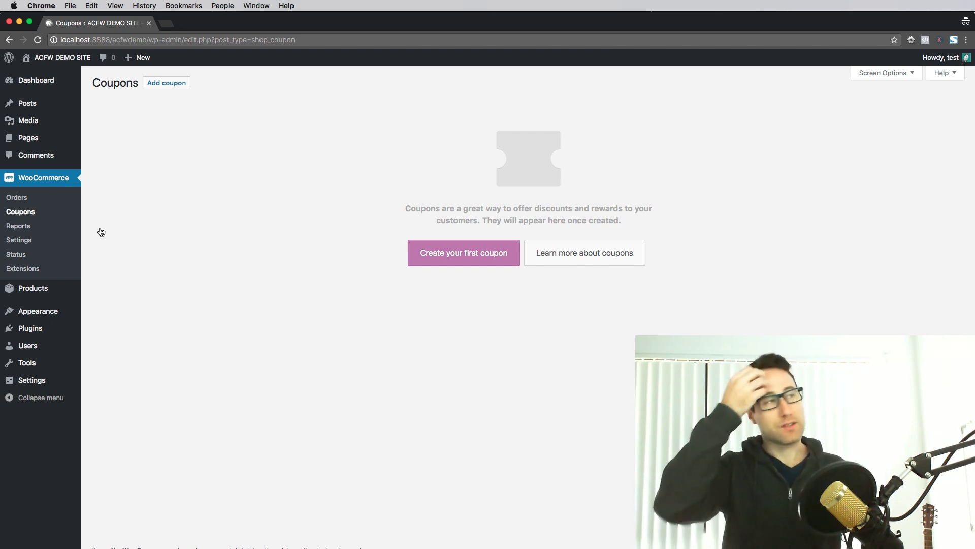
{"action": "left_click", "coordinate": [164, 84]}
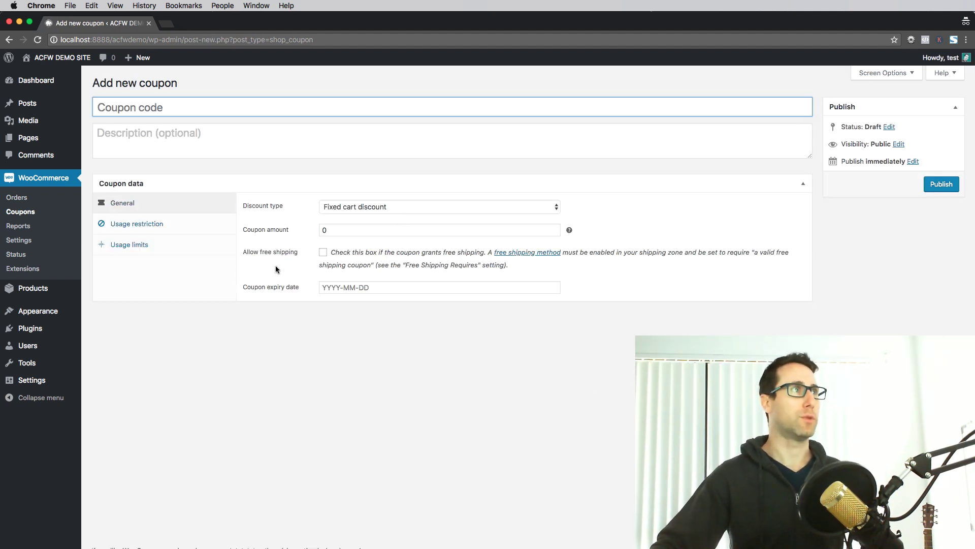
{"action": "mouse_move", "coordinate": [103, 148]}
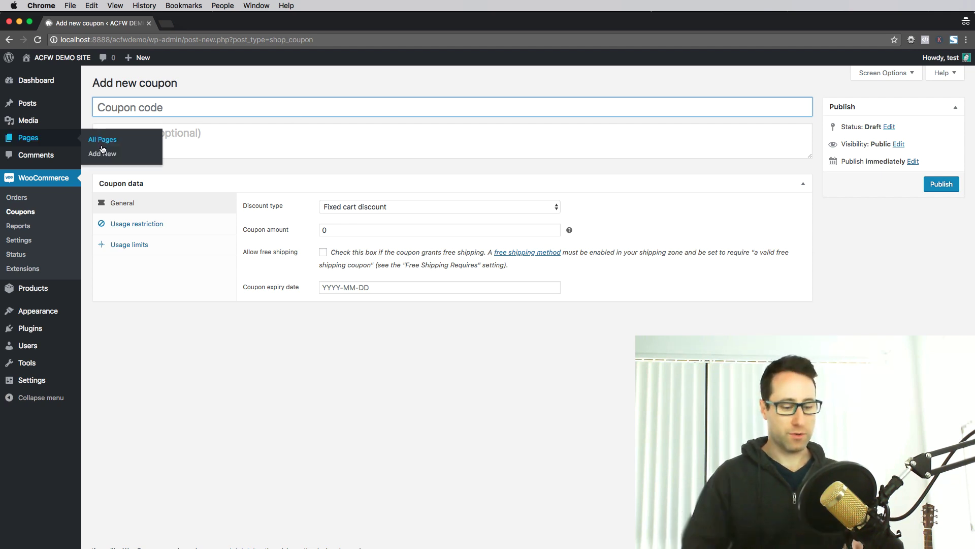
{"action": "key", "text": "shift"}
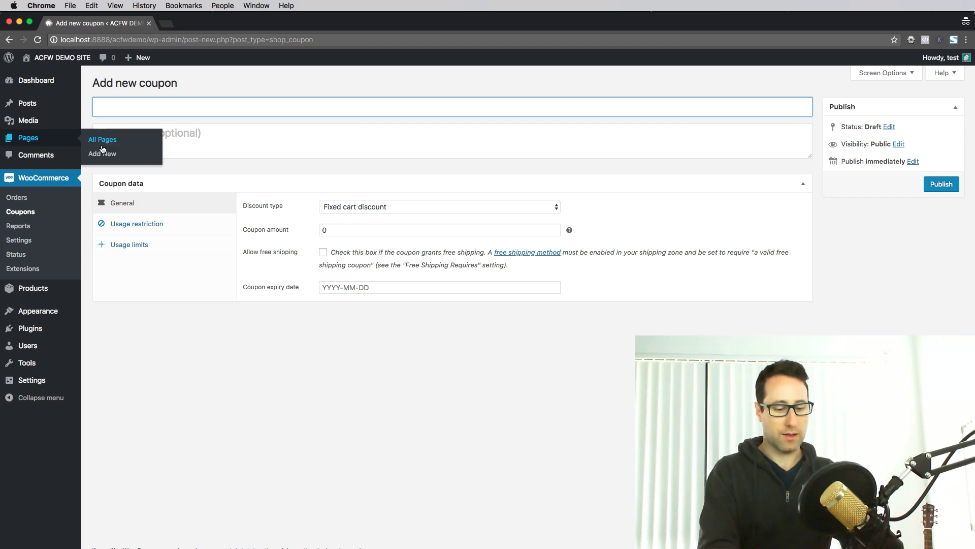
{"action": "type", "text": "TEST CODE"}
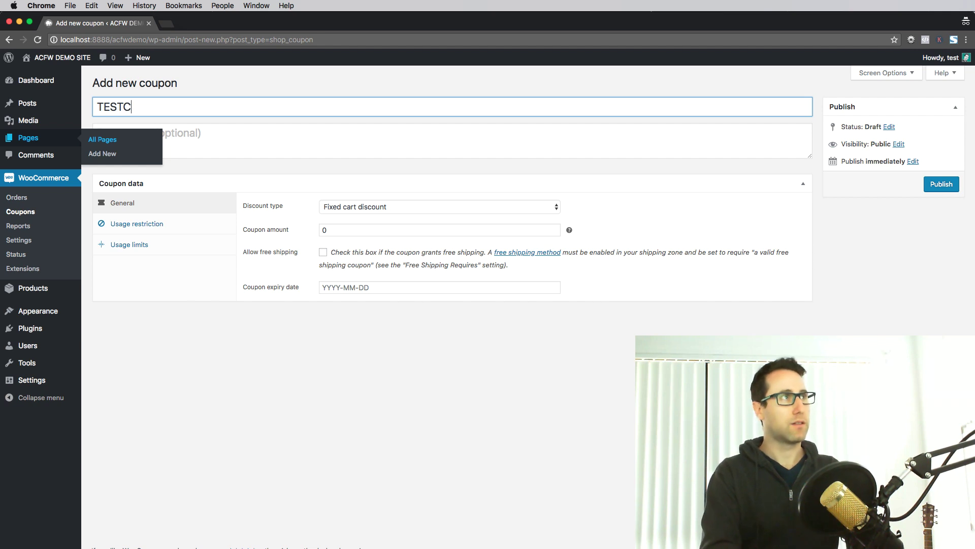
{"action": "left_click", "coordinate": [438, 329]}
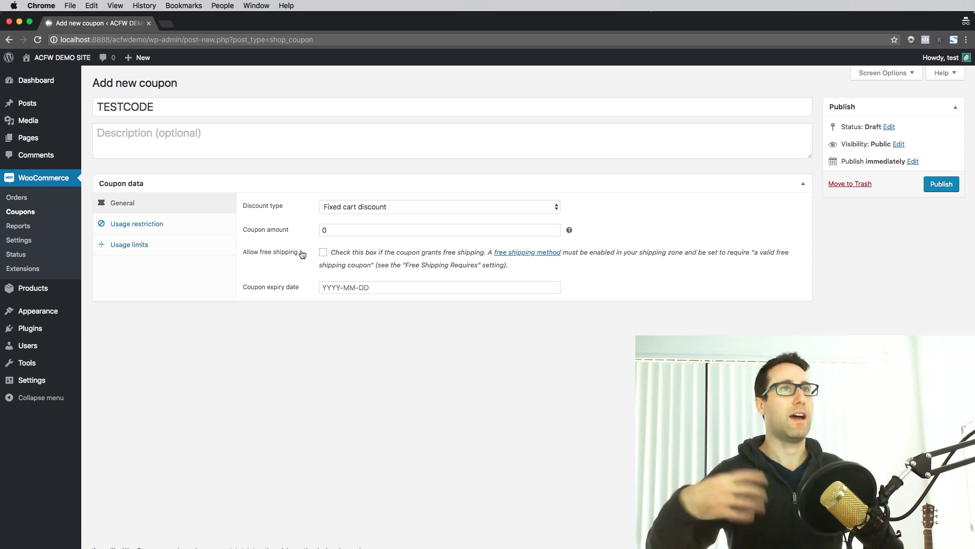
Review the standard coupon options: discount types, amount, free shipping, usage restrictions and usage limits.
{"action": "left_click", "coordinate": [369, 212]}
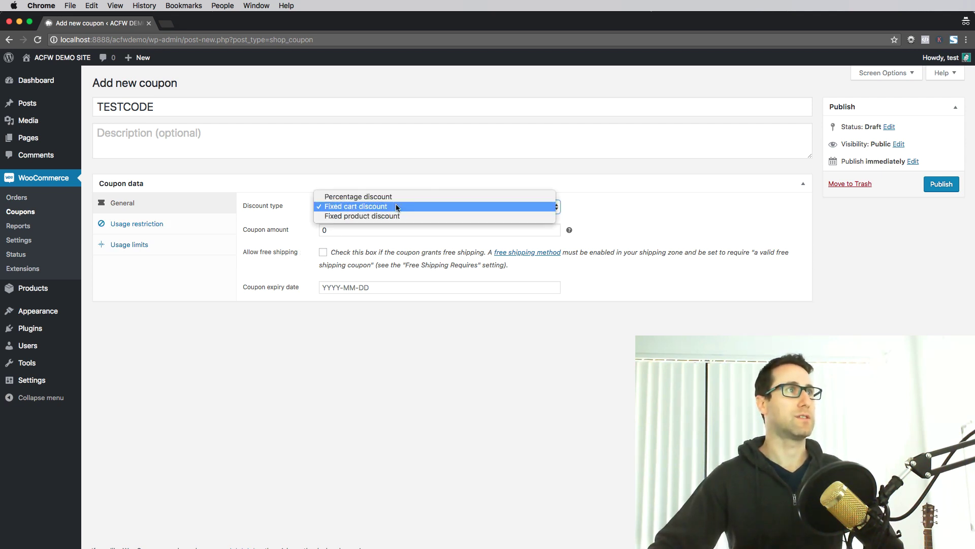
{"action": "left_click", "coordinate": [261, 216]}
{"action": "key", "text": "Tab"}
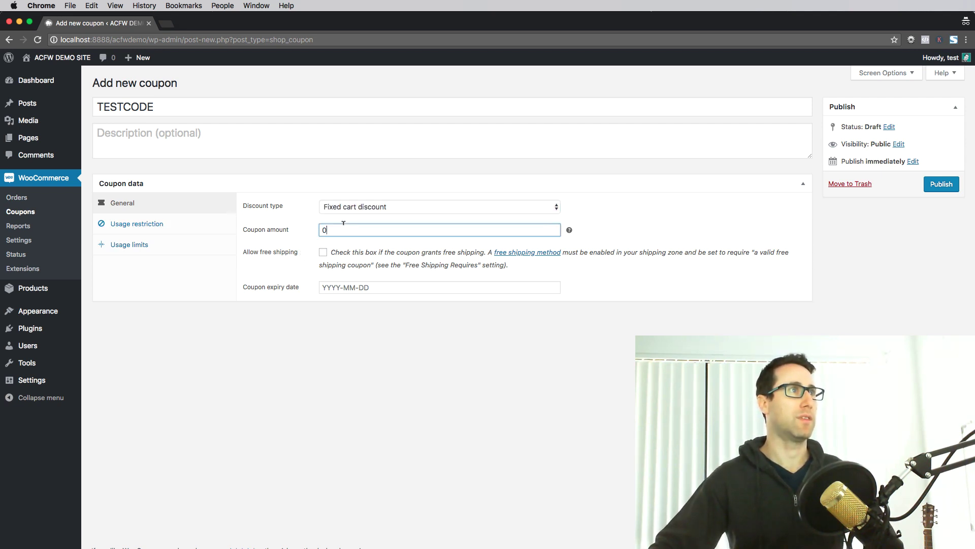
{"action": "left_click", "coordinate": [333, 300]}
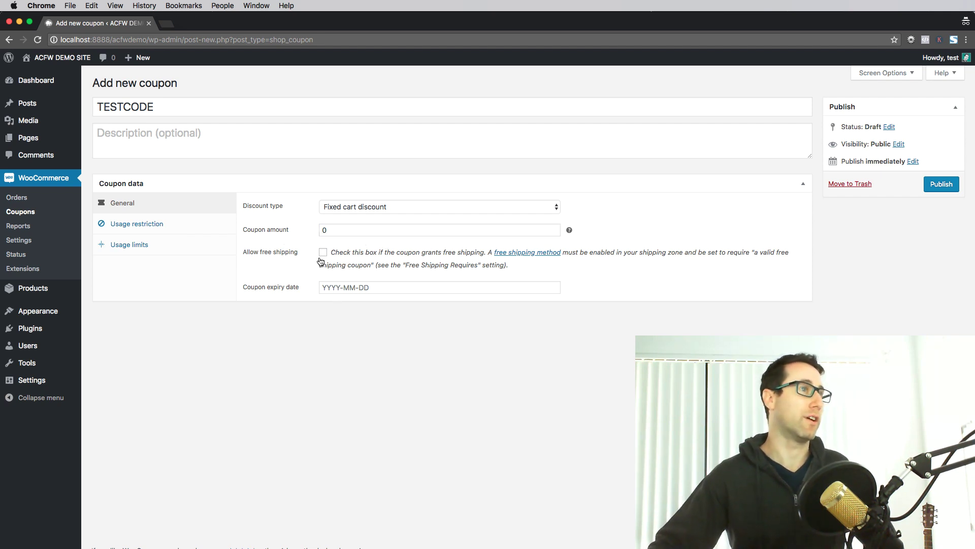
{"action": "left_click", "coordinate": [163, 224]}
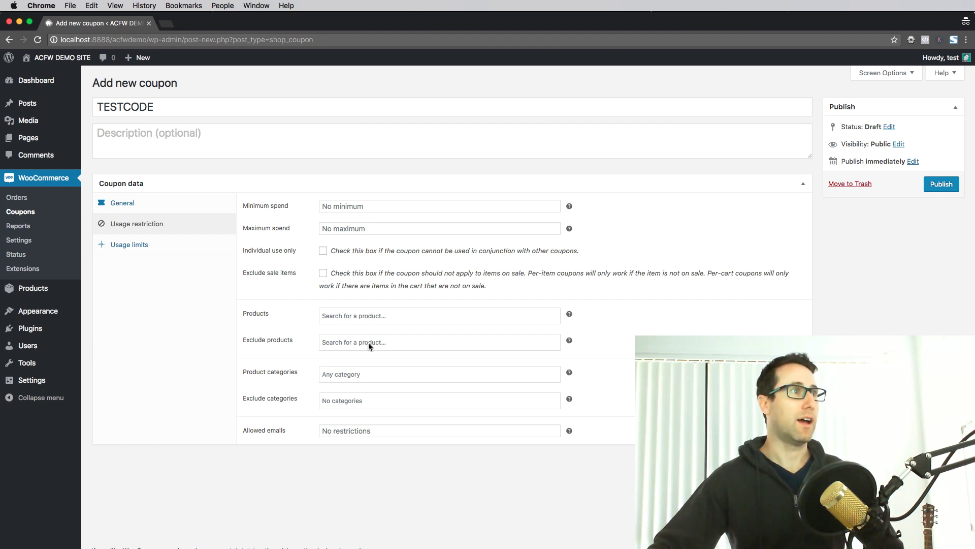
{"action": "left_click", "coordinate": [155, 244]}
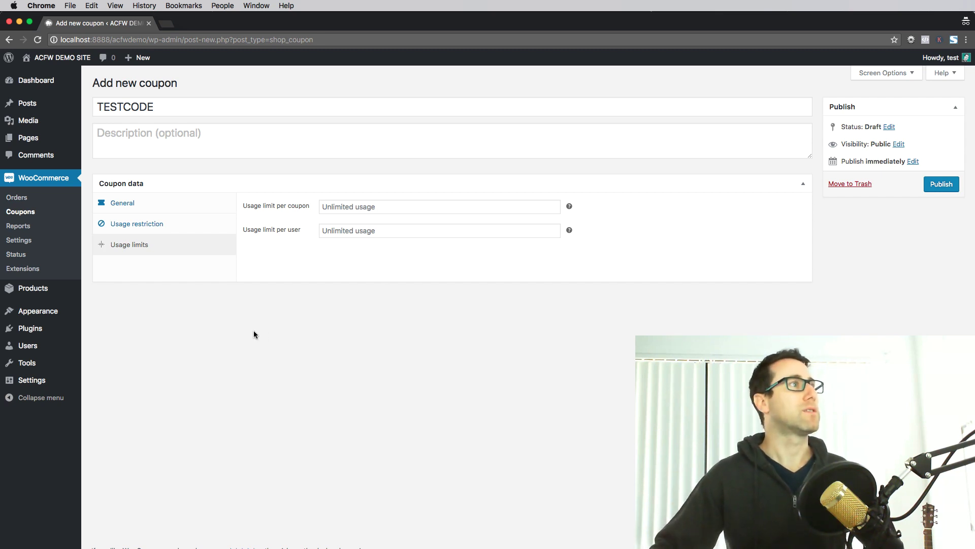
Leave the unsaved coupon and activate the Advanced Coupons for WooCommerce plugin.
{"action": "left_click", "coordinate": [60, 328]}
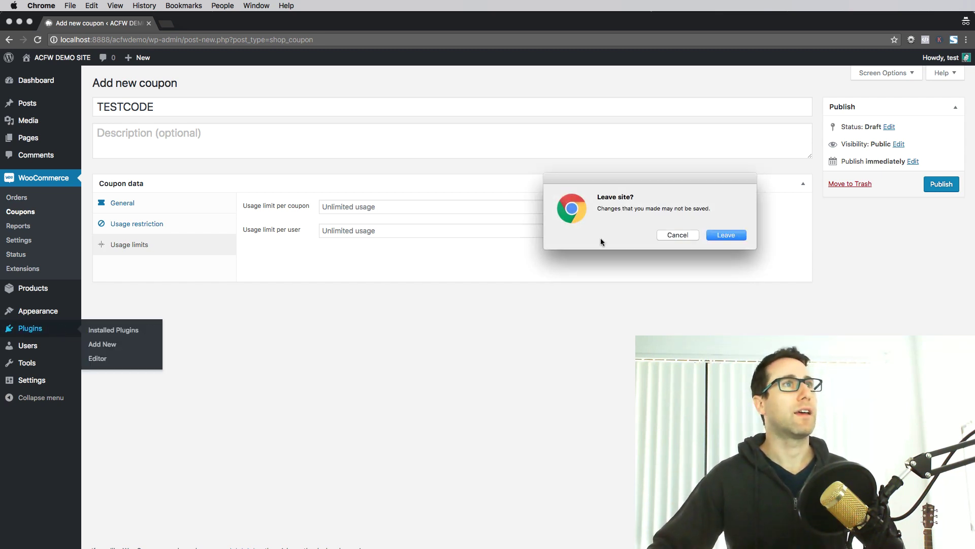
{"action": "left_click", "coordinate": [743, 235]}
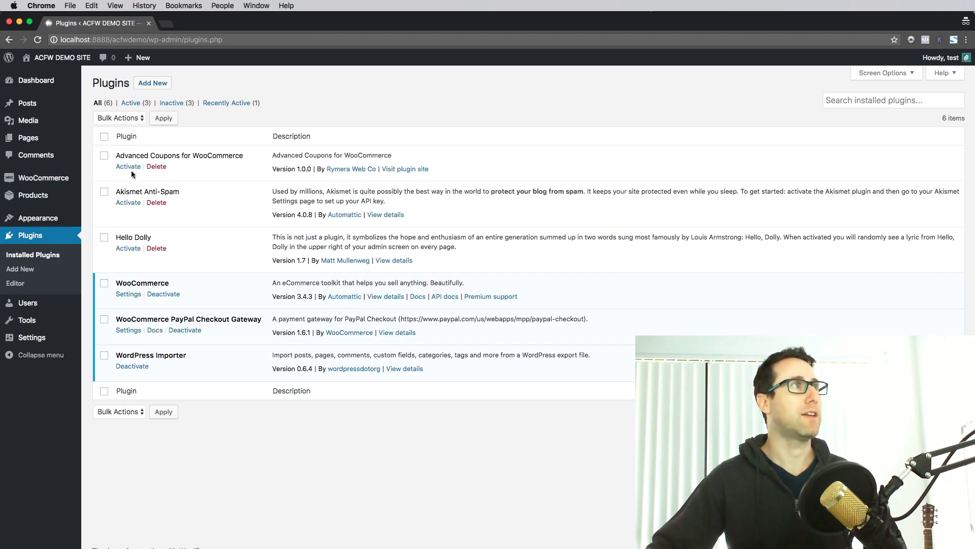
{"action": "left_click", "coordinate": [129, 168]}
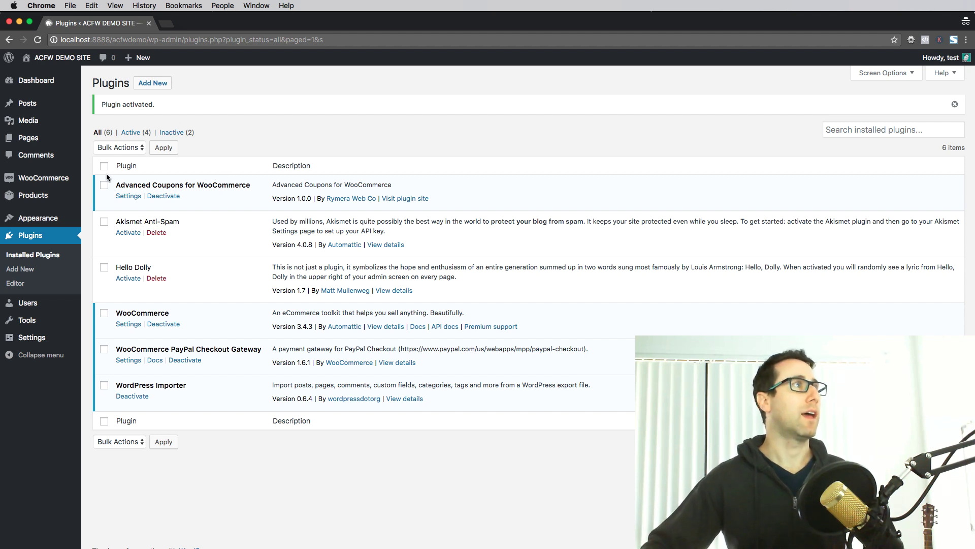
Open the draft coupon testcode from the WooCommerce coupons list for editing.
{"action": "mouse_move", "coordinate": [46, 178]}
{"action": "left_click", "coordinate": [102, 193]}
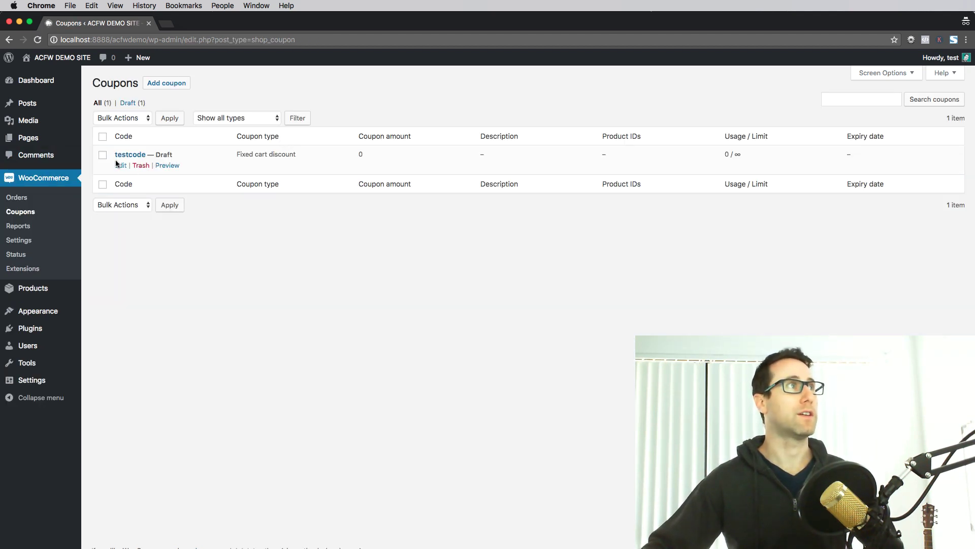
{"action": "left_click", "coordinate": [129, 155]}
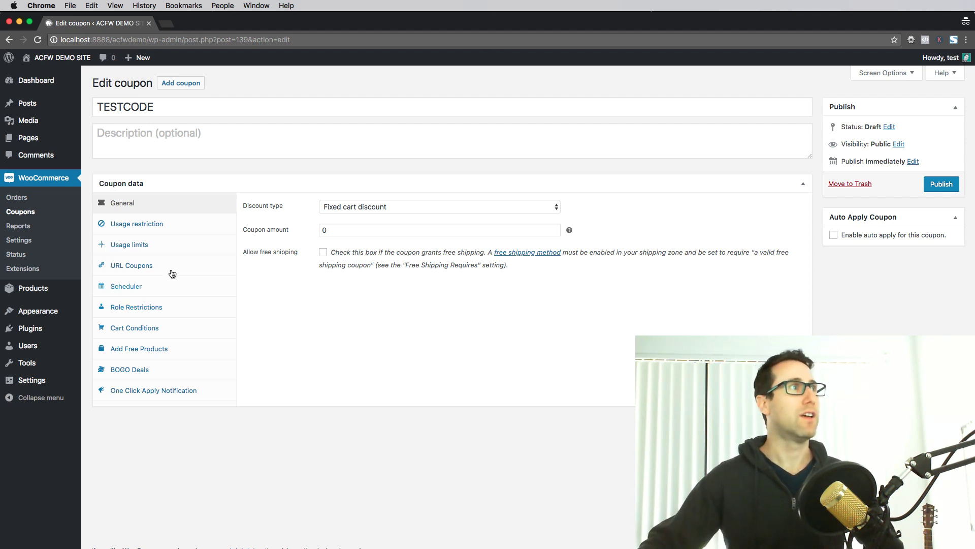
Review the coupon's usage restriction, usage limit and URL coupon settings, including its coupon URL.
{"action": "left_click", "coordinate": [163, 221]}
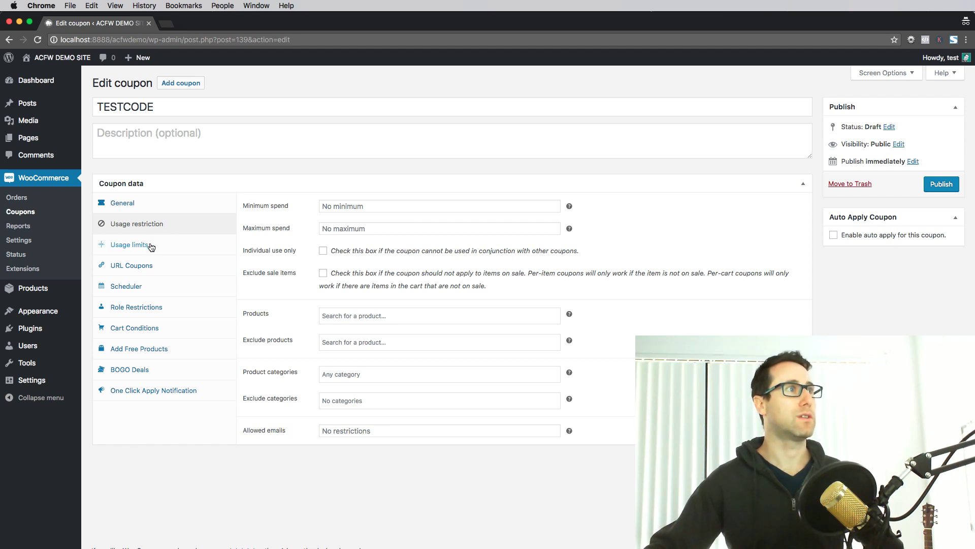
{"action": "left_click", "coordinate": [152, 246]}
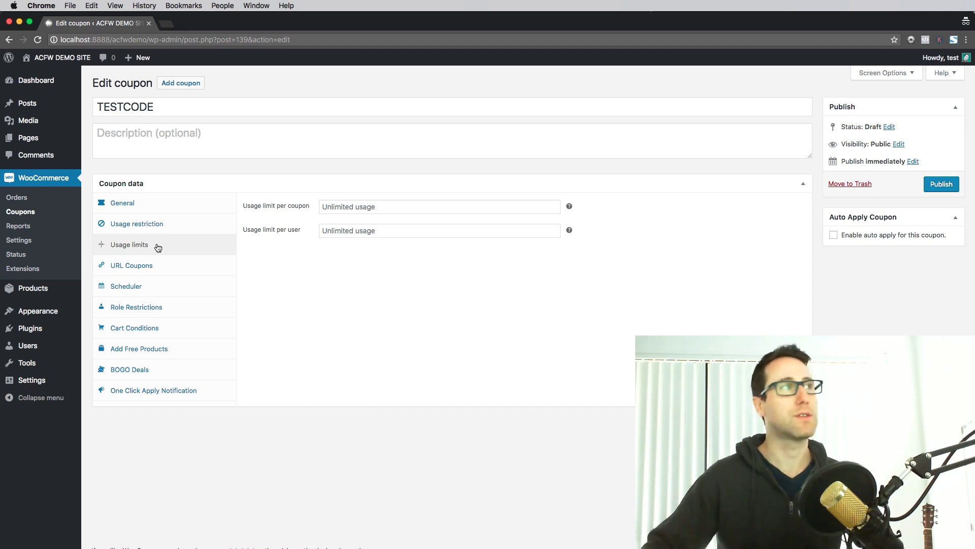
{"action": "left_click", "coordinate": [129, 266]}
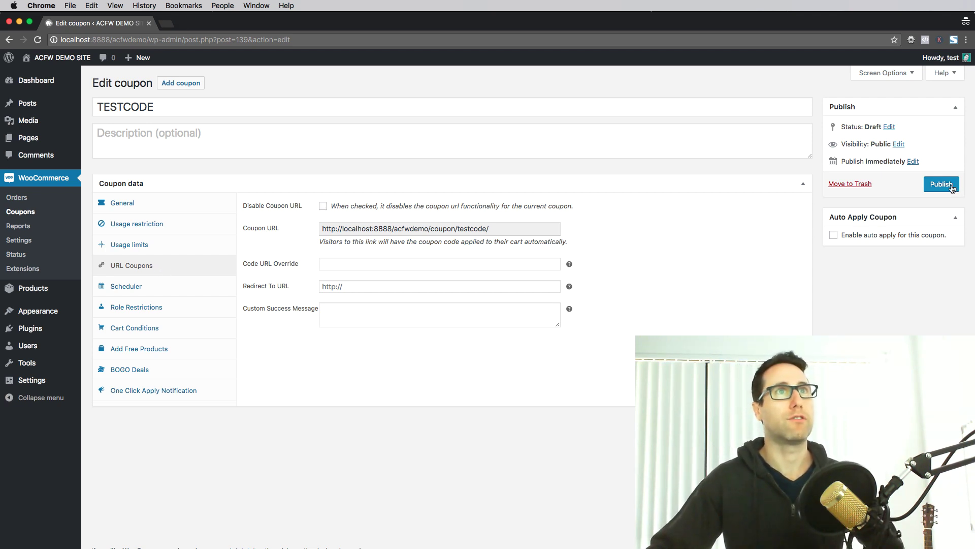
{"action": "left_click_drag", "start_coordinate": [483, 227], "coordinate": [311, 228]}
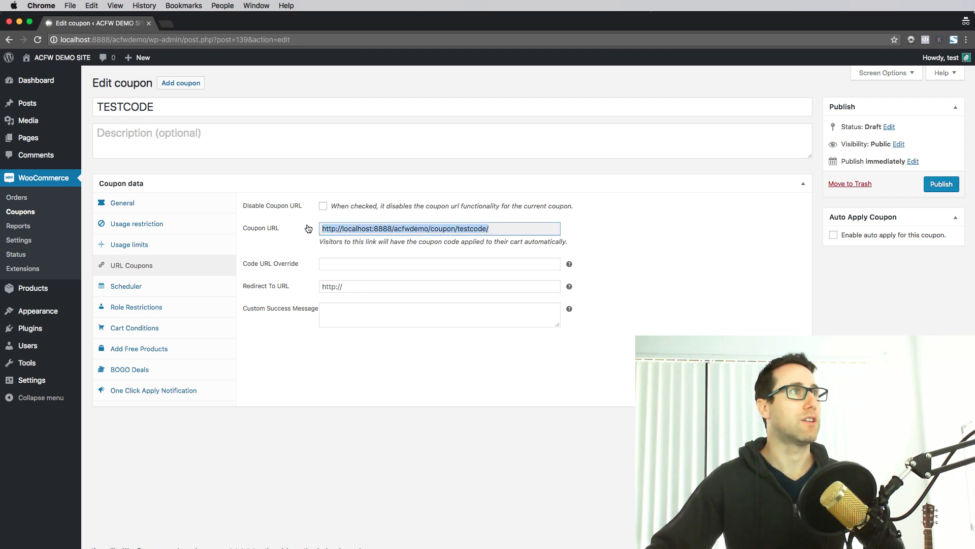
{"action": "left_click", "coordinate": [308, 239]}
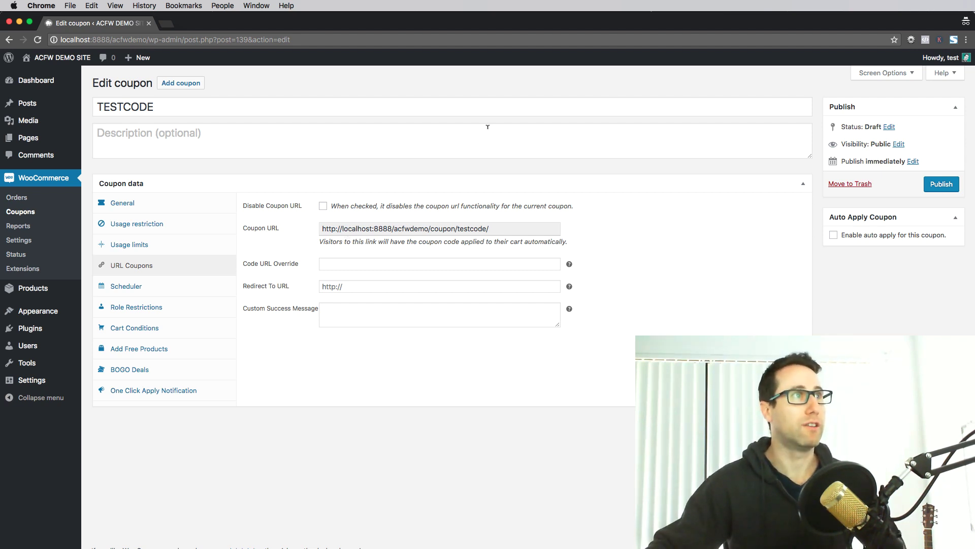
Examine the coupon's scheduler settings for start and expiry dates and their error messages.
{"action": "left_click", "coordinate": [134, 286]}
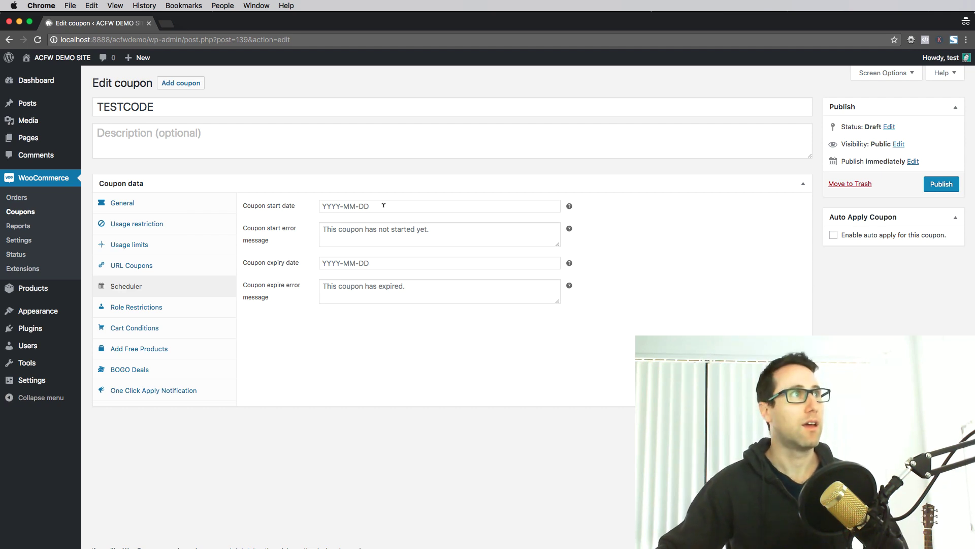
{"action": "left_click", "coordinate": [401, 230]}
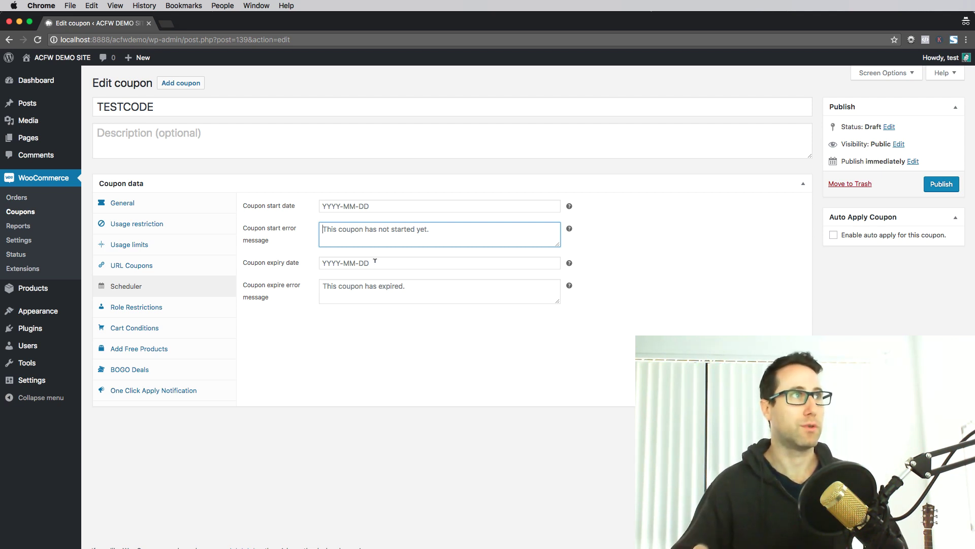
{"action": "left_click", "coordinate": [401, 295]}
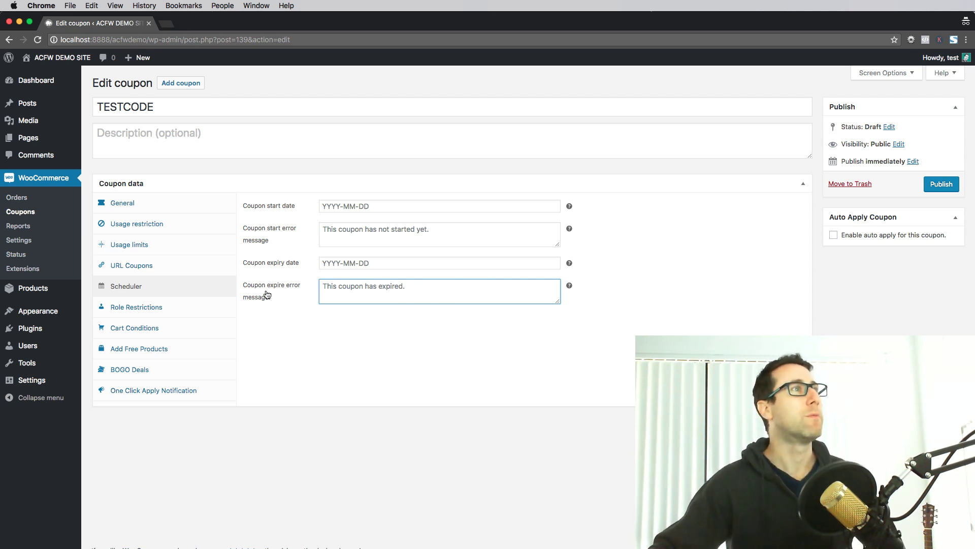
{"action": "left_click", "coordinate": [356, 334]}
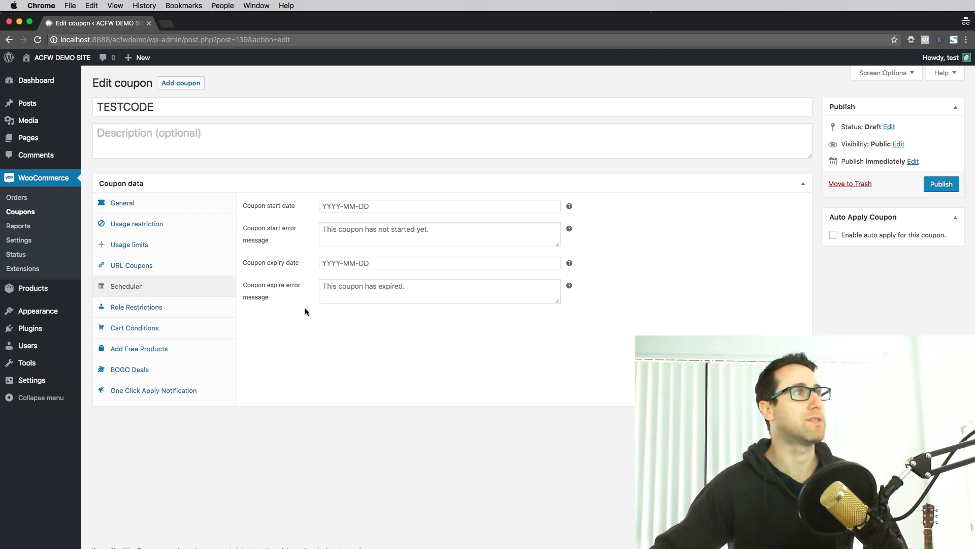
Enable role restrictions for the coupon and add Guest to the allowed user roles.
{"action": "left_click", "coordinate": [188, 311]}
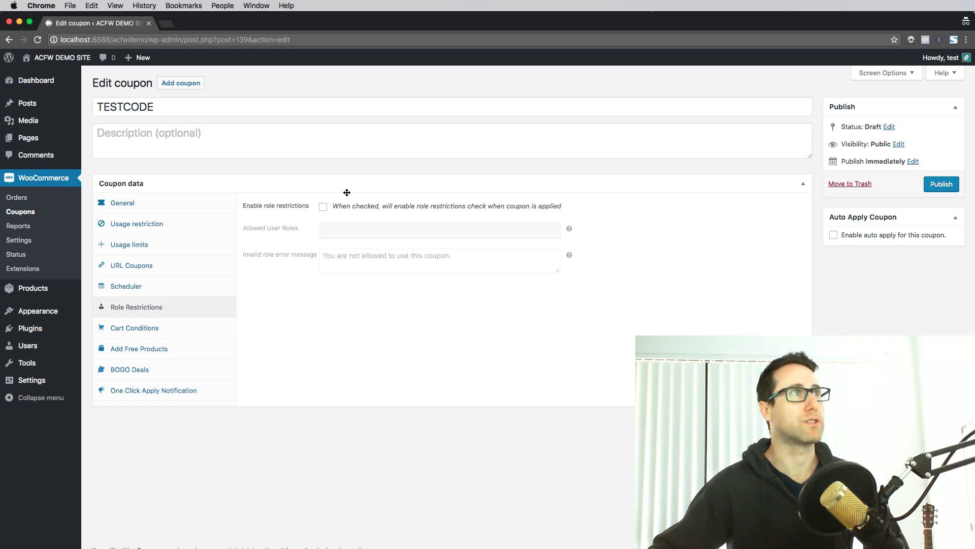
{"action": "left_click", "coordinate": [323, 208]}
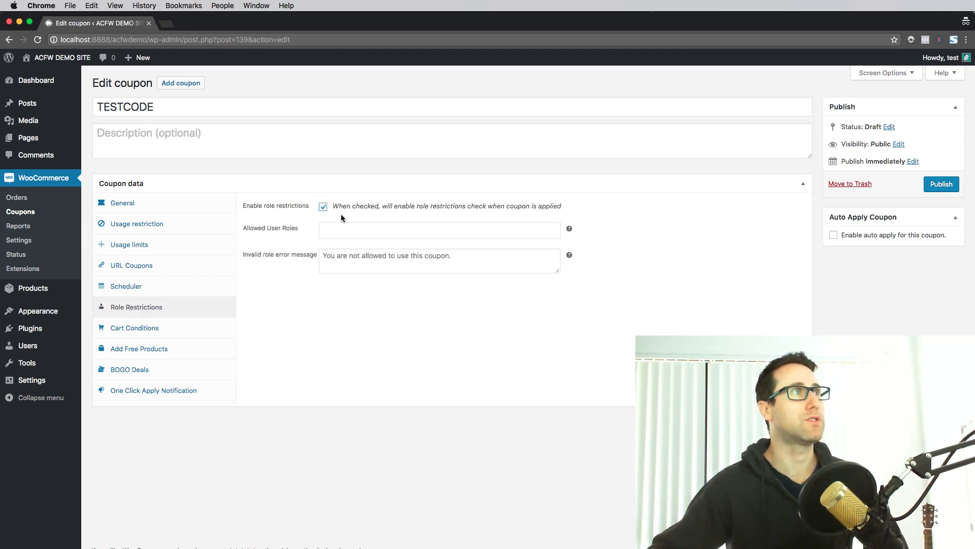
{"action": "left_click", "coordinate": [369, 226]}
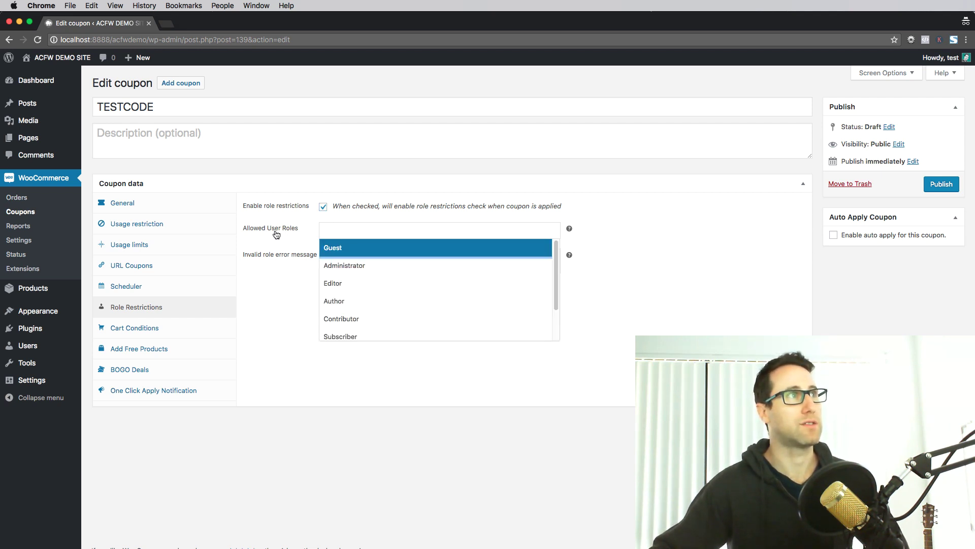
{"action": "left_click", "coordinate": [355, 249]}
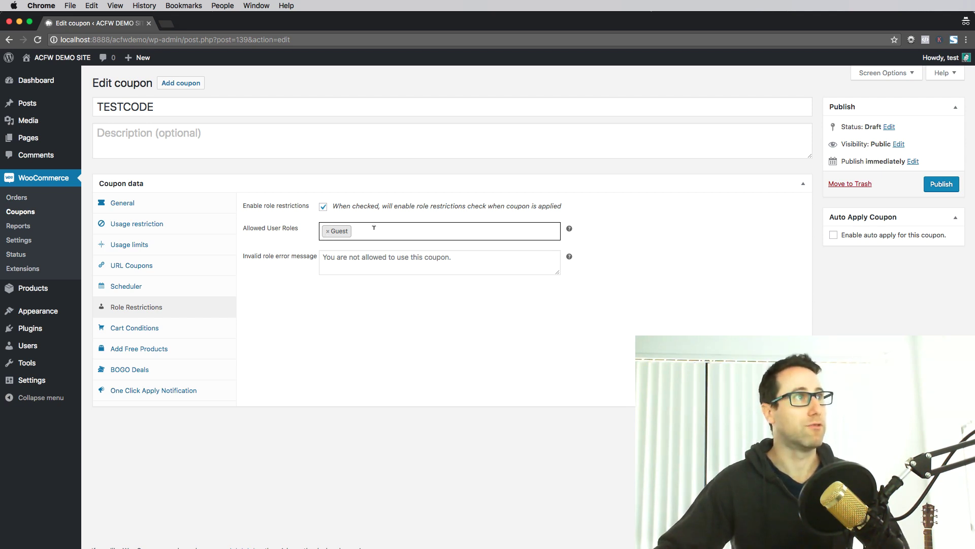
{"action": "key", "text": "Tab"}
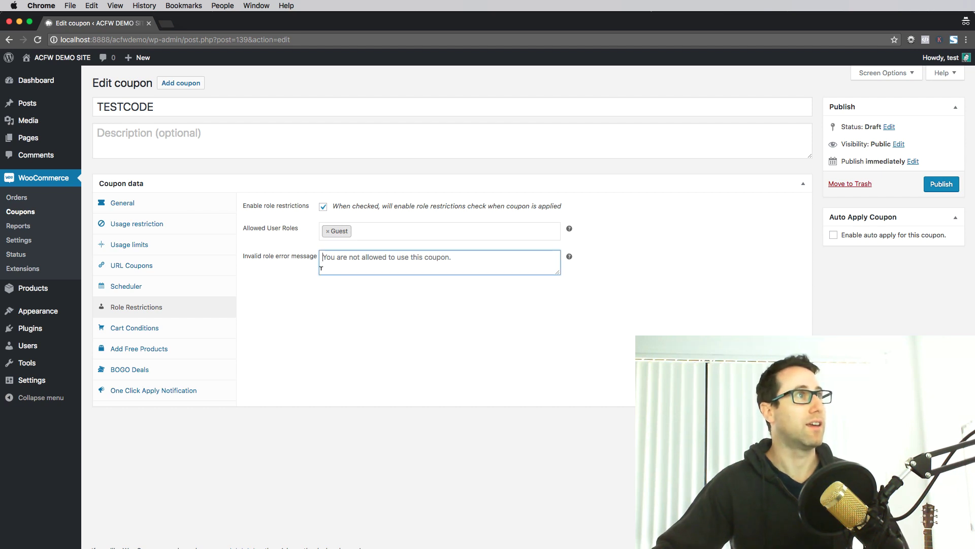
{"action": "left_click", "coordinate": [460, 295]}
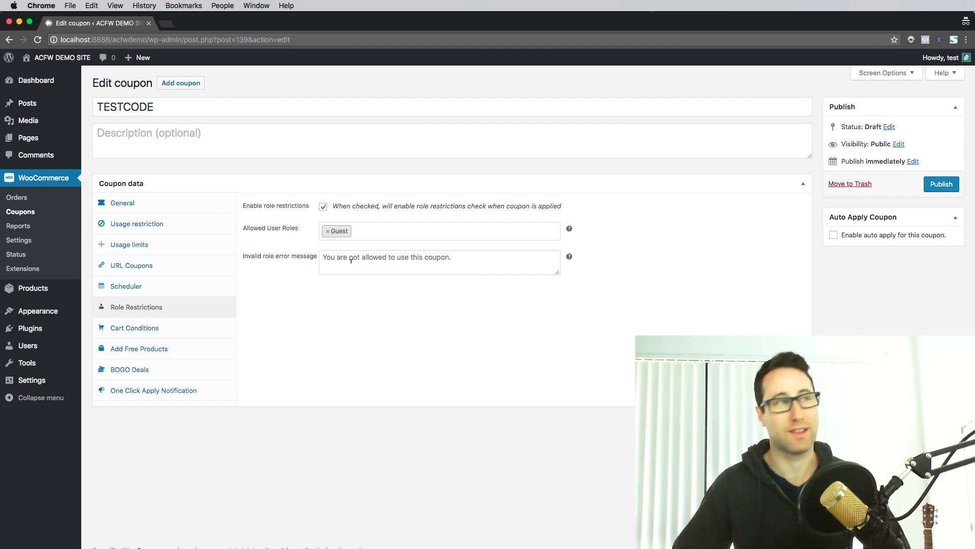
Replace Guest with Customer as the coupon's allowed user role.
{"action": "left_click", "coordinate": [328, 231]}
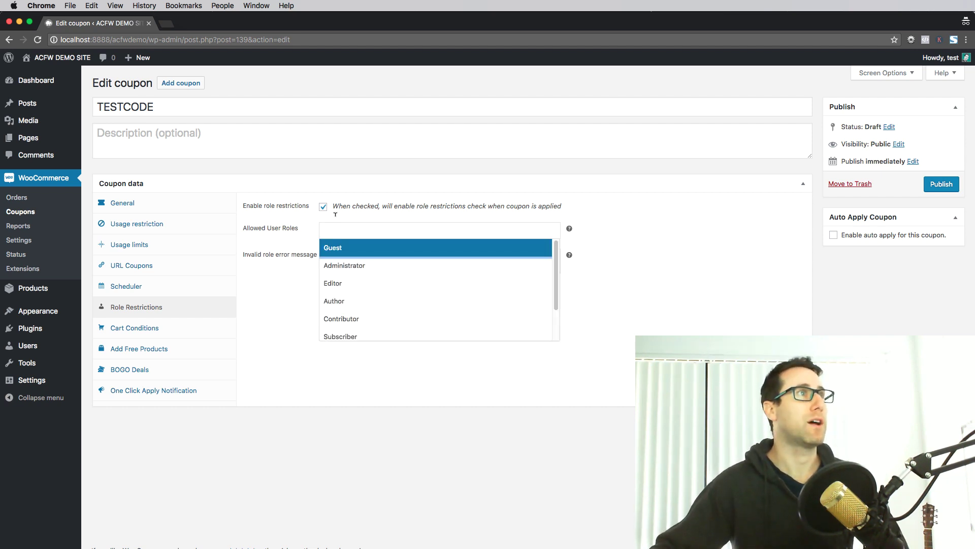
{"action": "scroll", "coordinate": [366, 285], "scroll_direction": "down", "scroll_amount": 2}
{"action": "left_click", "coordinate": [371, 311]}
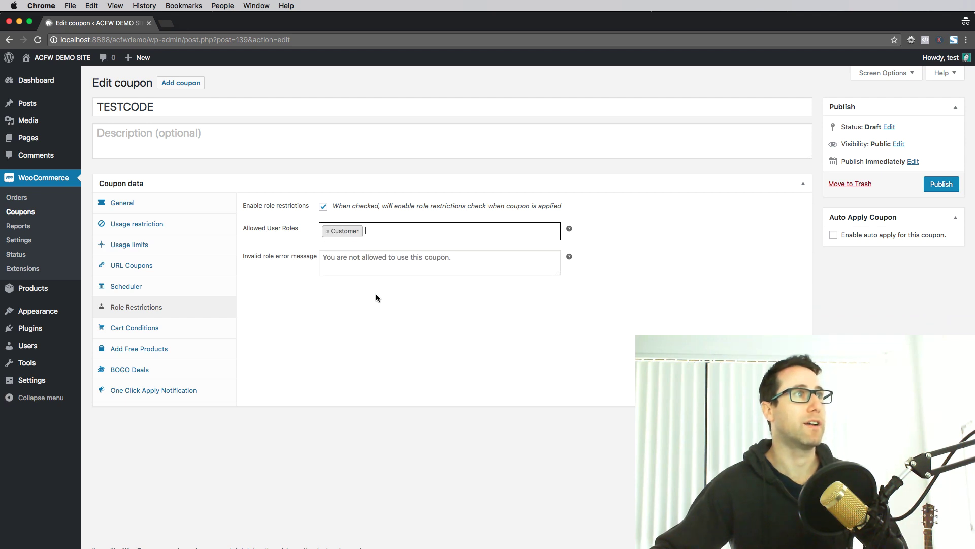
Remove Customer from the allowed user roles and look through the roles available for selection.
{"action": "left_click", "coordinate": [328, 231]}
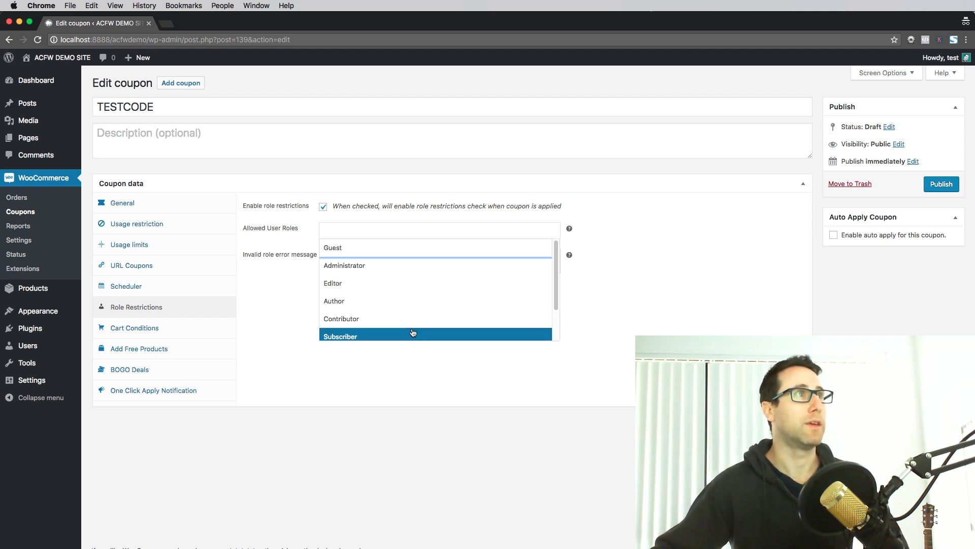
{"action": "left_click", "coordinate": [295, 301]}
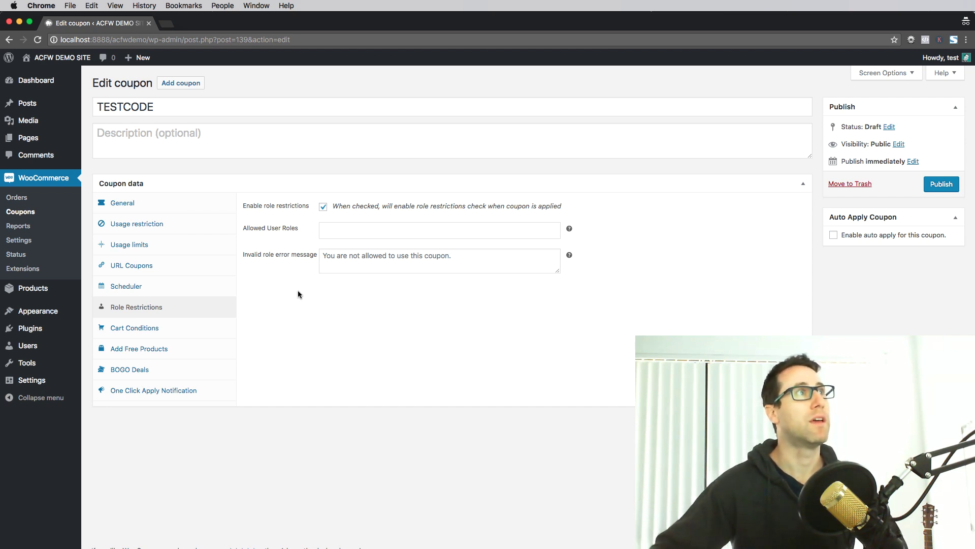
{"action": "left_click", "coordinate": [356, 230]}
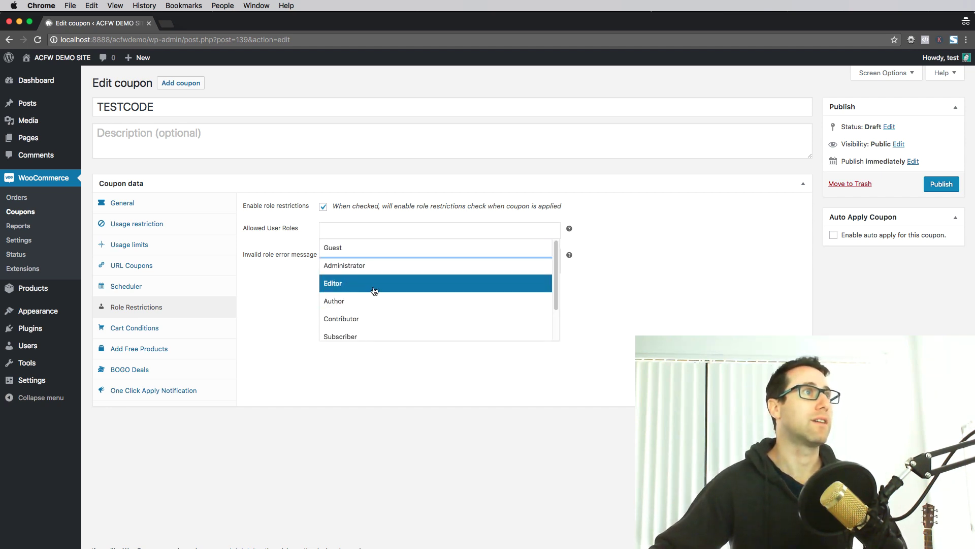
{"action": "scroll", "coordinate": [374, 290], "scroll_direction": "down", "scroll_amount": 3}
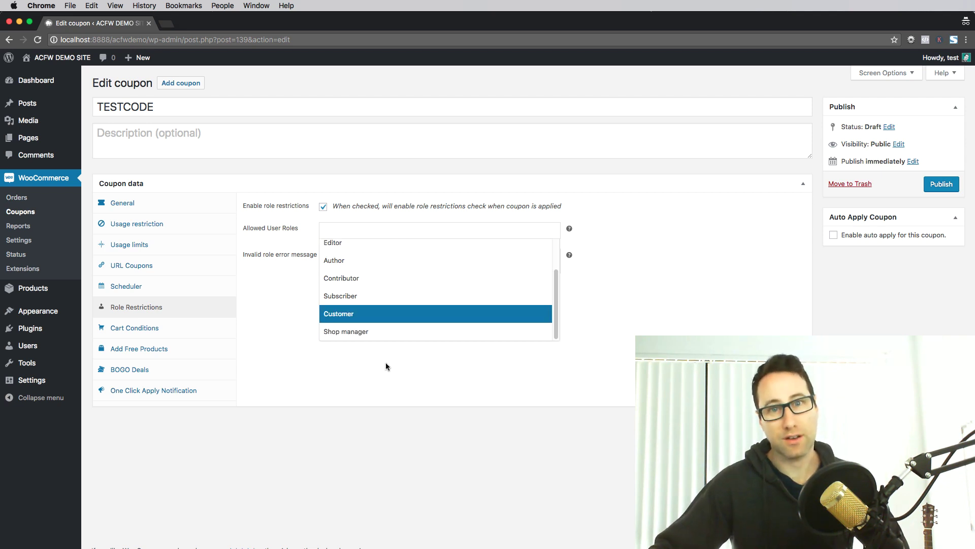
{"action": "left_click", "coordinate": [333, 361]}
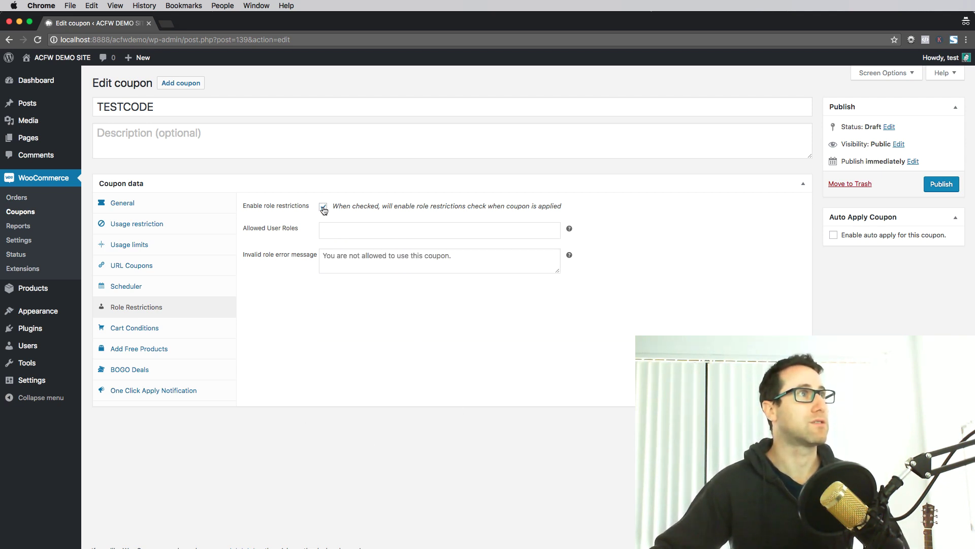
Add a condition group to the coupon's cart conditions containing a Product Quantity In The Cart condition.
{"action": "left_click", "coordinate": [210, 331]}
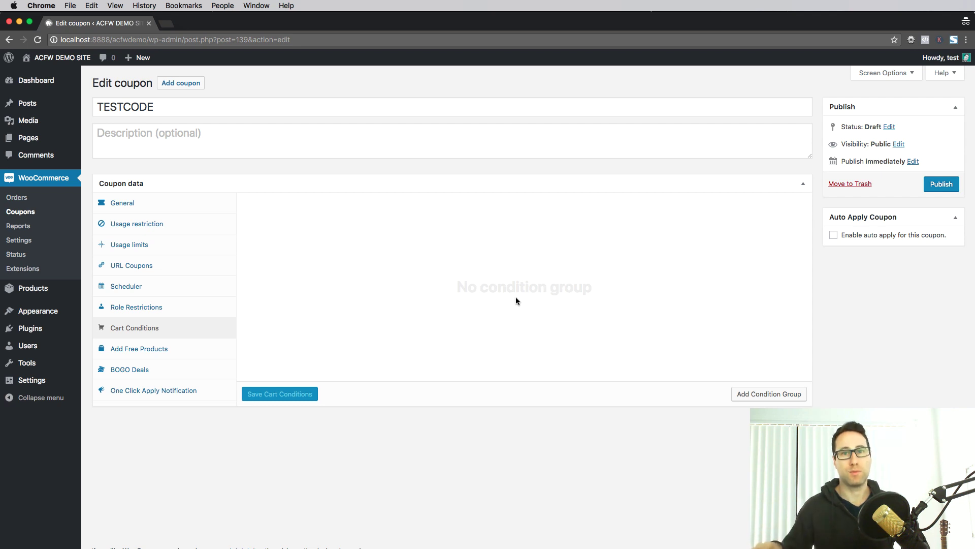
{"action": "left_click", "coordinate": [774, 395]}
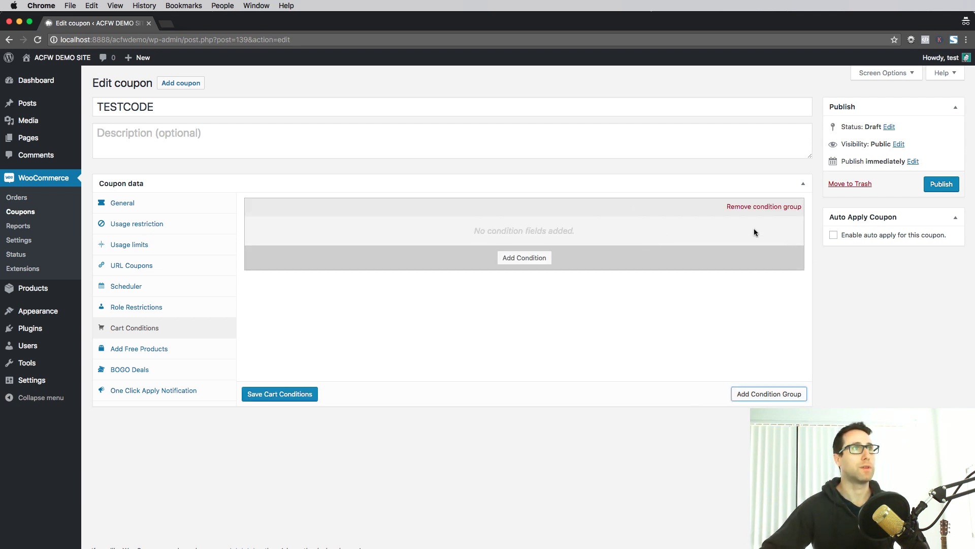
{"action": "left_click", "coordinate": [530, 262]}
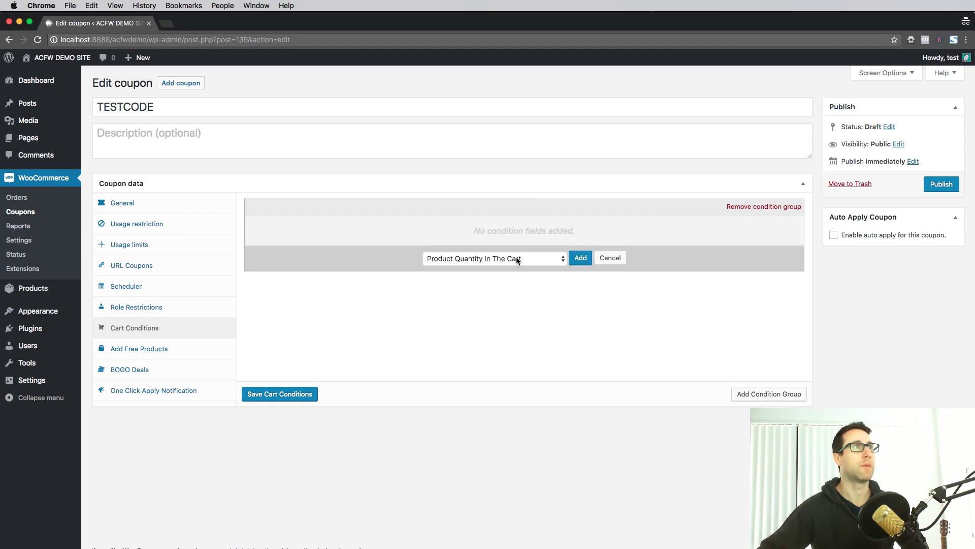
{"action": "left_click", "coordinate": [513, 258]}
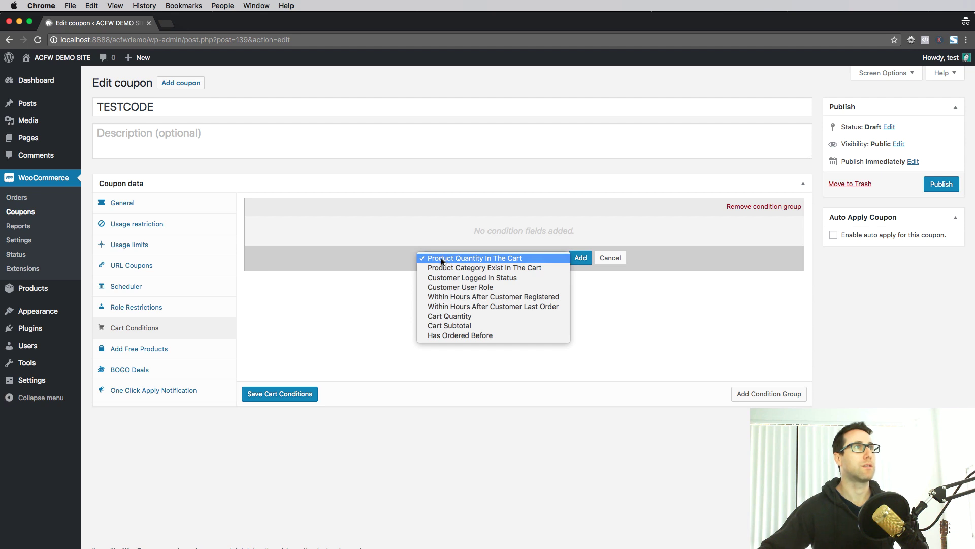
{"action": "left_click", "coordinate": [495, 259]}
{"action": "left_click", "coordinate": [579, 259]}
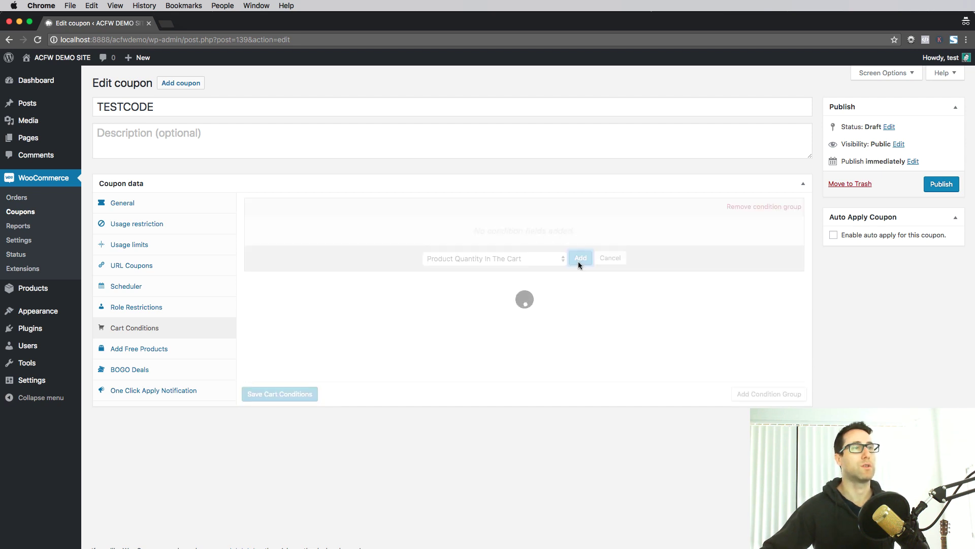
{"action": "left_click", "coordinate": [475, 249]}
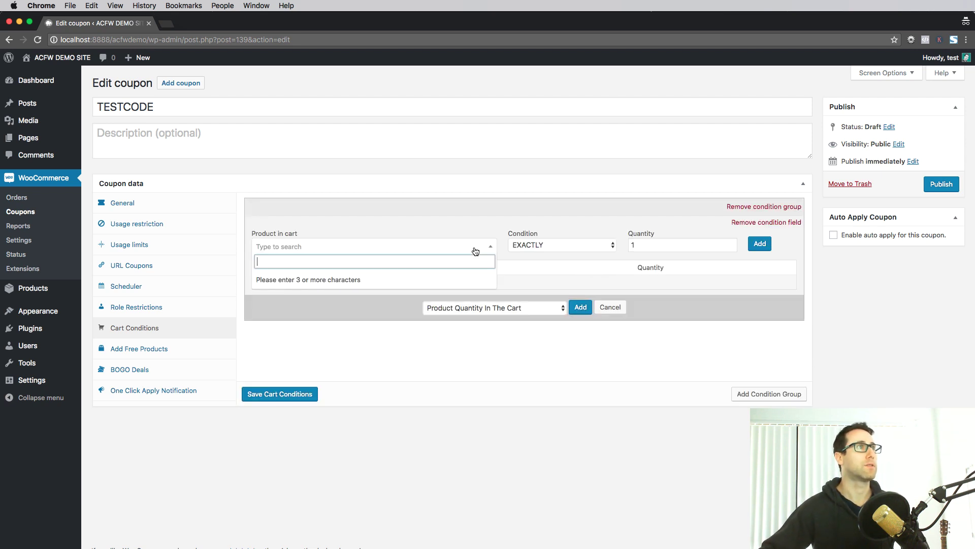
{"action": "type", "text": "pe"}
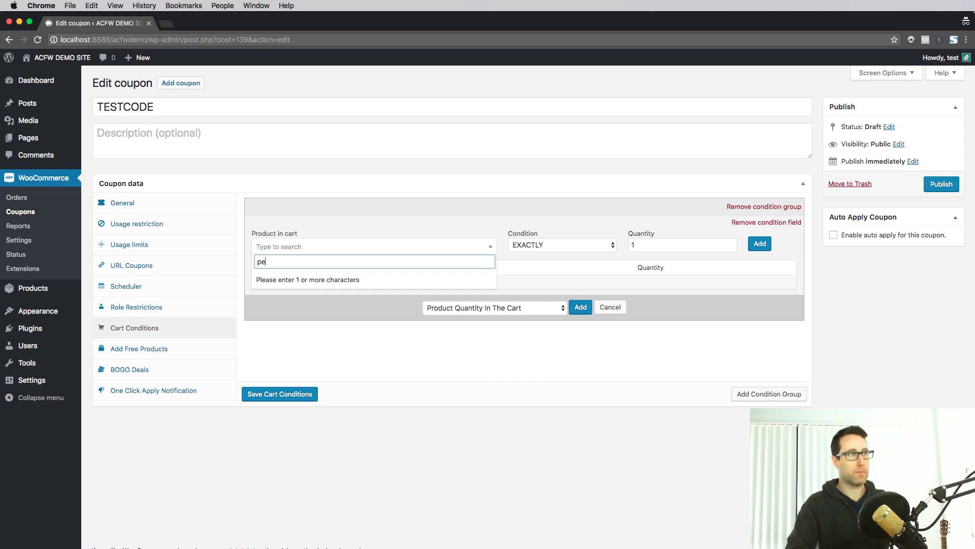
{"action": "type", "text": "n"}
{"action": "key", "text": "BackSpace"}
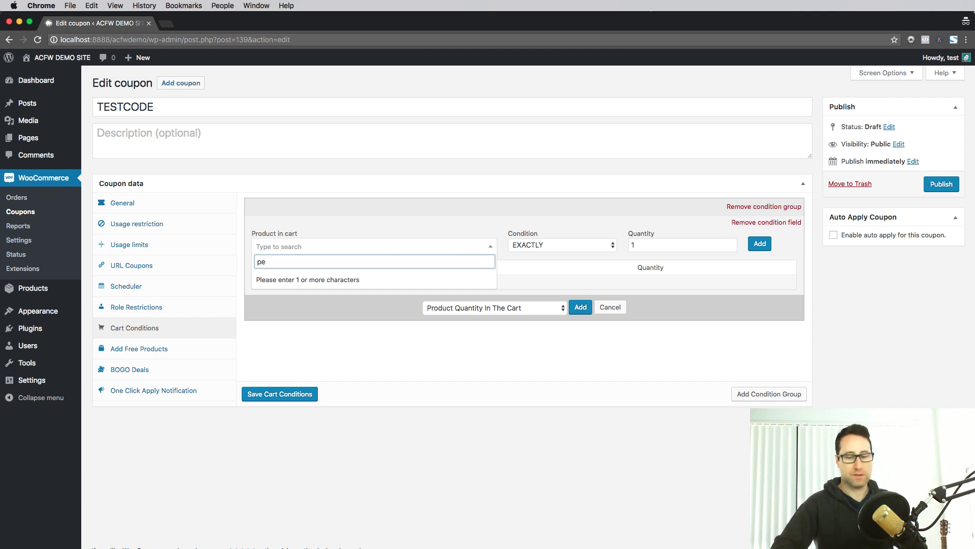
{"action": "key", "text": "BackSpace"}
{"action": "key", "text": "BackSpace"}
Open the store's product list in a new browser tab, check the product names and return to the coupon.
{"action": "right_click", "coordinate": [30, 293]}
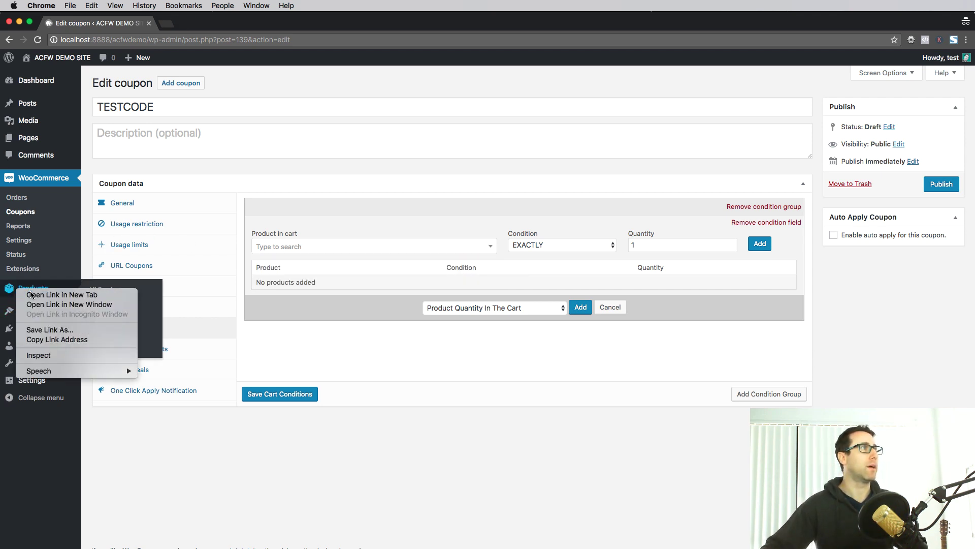
{"action": "left_click", "coordinate": [30, 294]}
{"action": "left_click", "coordinate": [189, 23]}
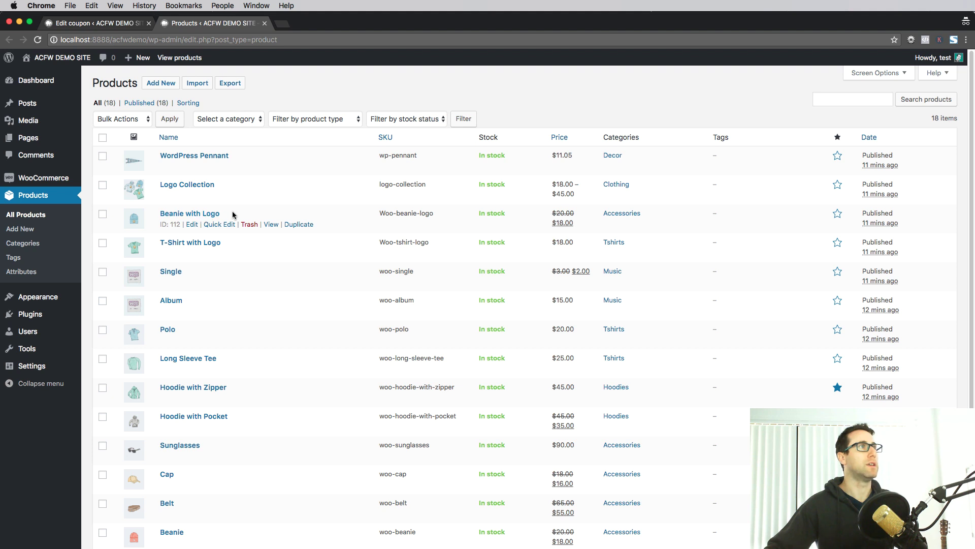
{"action": "key", "text": "ctrl+shift+Tab"}
Search for "bean" and choose Beanie with Logo as the product in the quantity condition.
{"action": "left_click", "coordinate": [281, 246]}
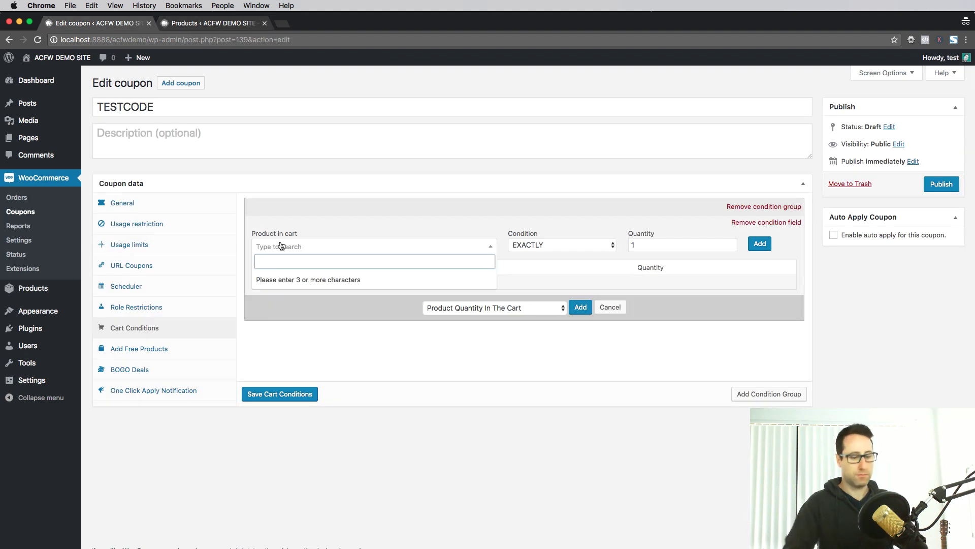
{"action": "type", "text": "bean"}
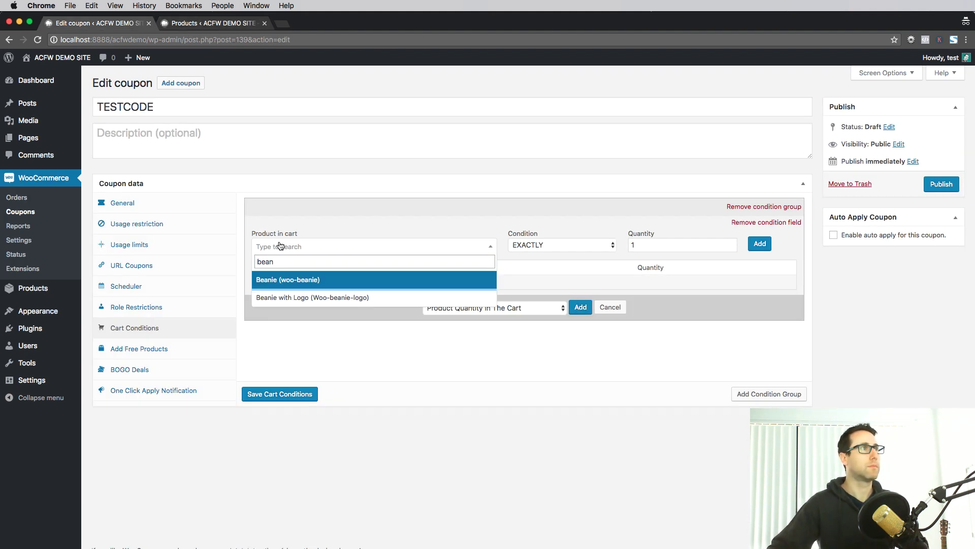
{"action": "left_click", "coordinate": [303, 299]}
{"action": "key", "text": "ctrl+Tab"}
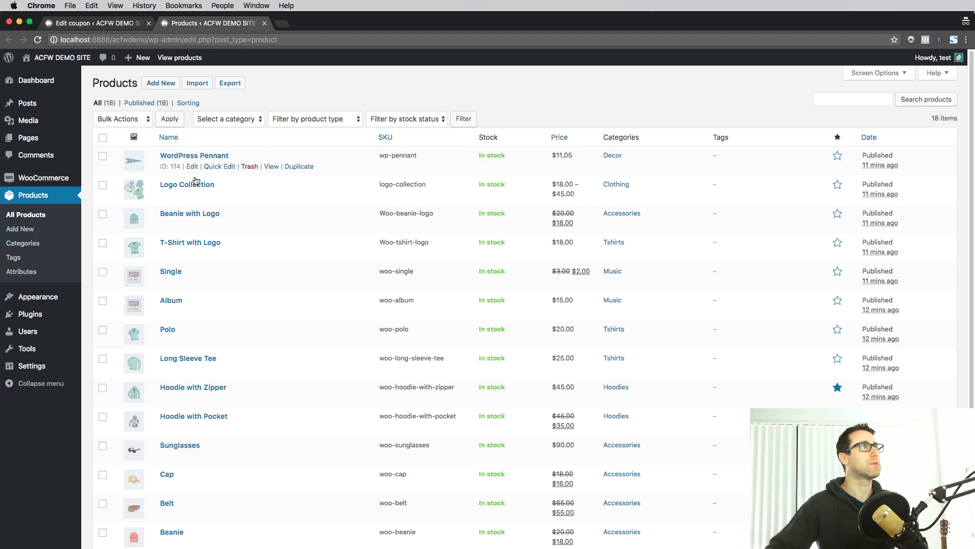
{"action": "key", "text": "ctrl+shift+Tab"}
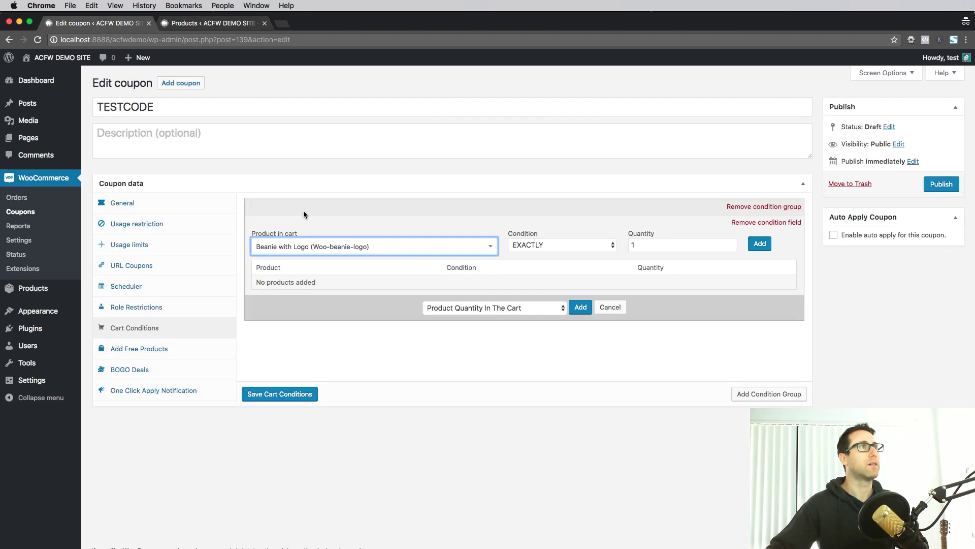
Set the Beanie with Logo condition to MORE THAN with quantity 1 and add it to the product table.
{"action": "left_click", "coordinate": [526, 245]}
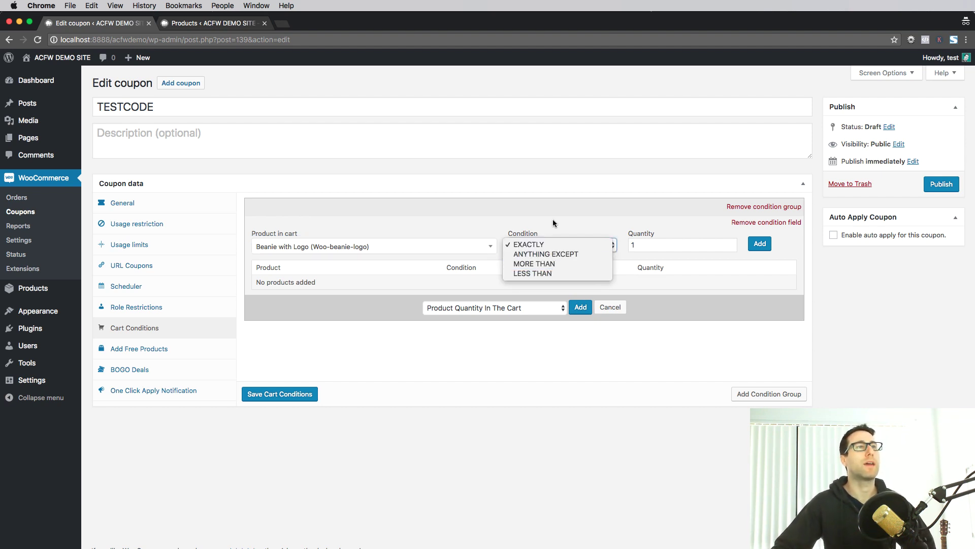
{"action": "left_click", "coordinate": [648, 241]}
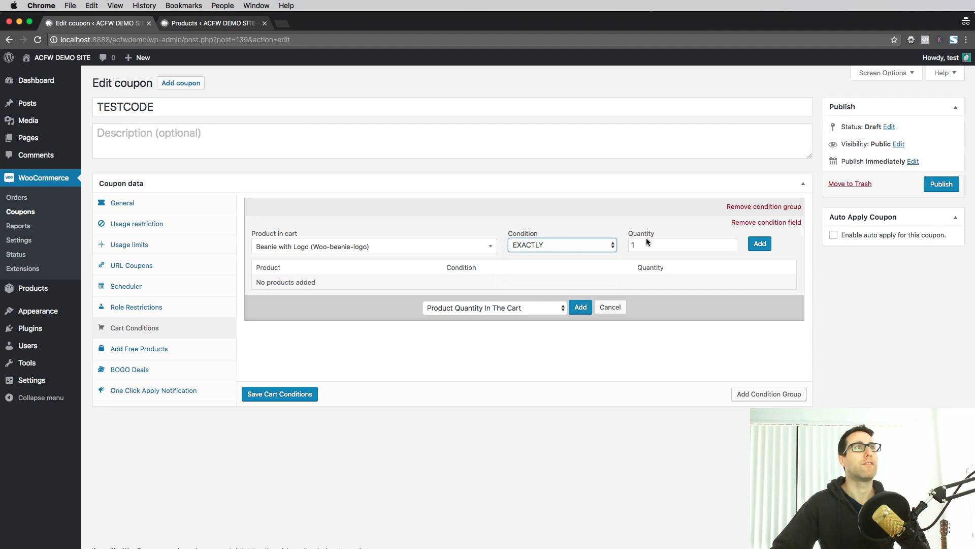
{"action": "key", "text": "m"}
{"action": "key", "text": "Tab"}
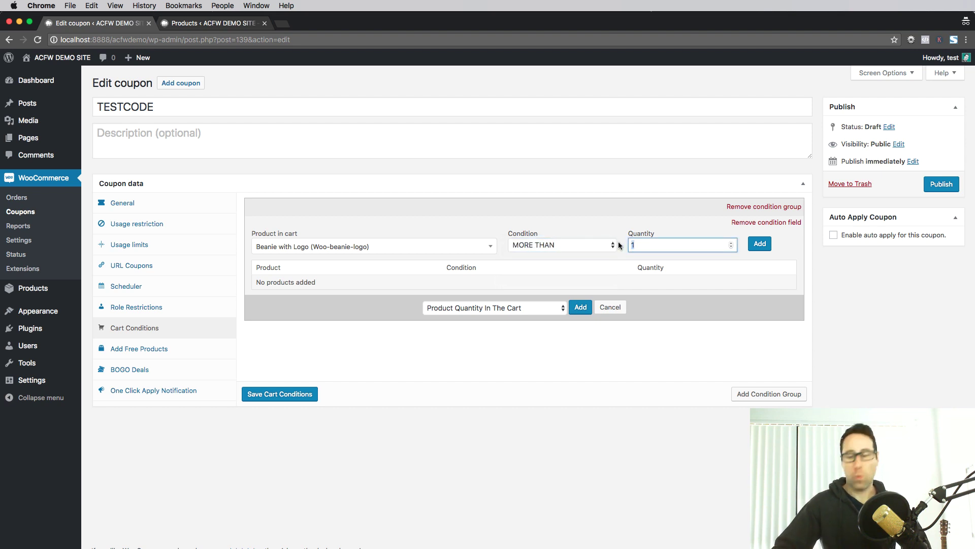
{"action": "type", "text": "1"}
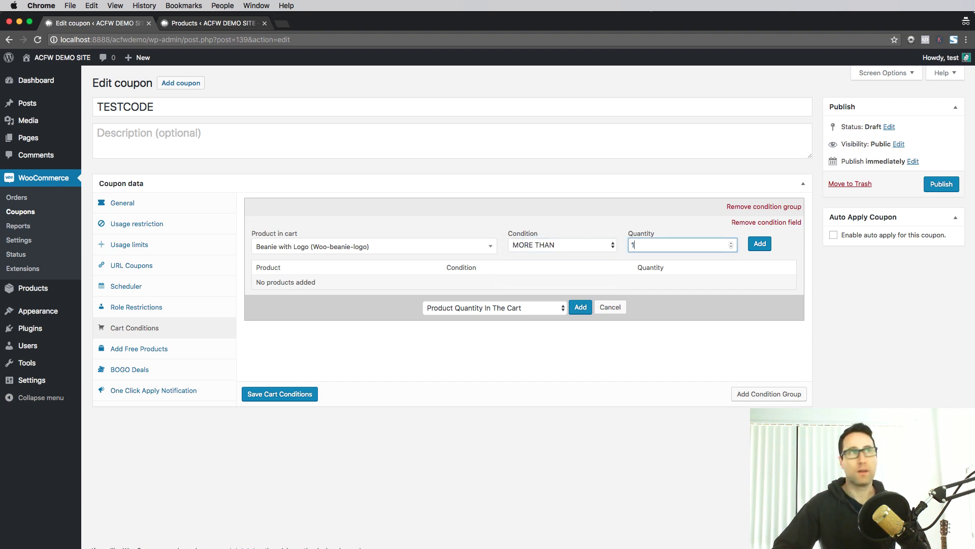
{"action": "left_click", "coordinate": [610, 246]}
{"action": "left_click", "coordinate": [589, 246]}
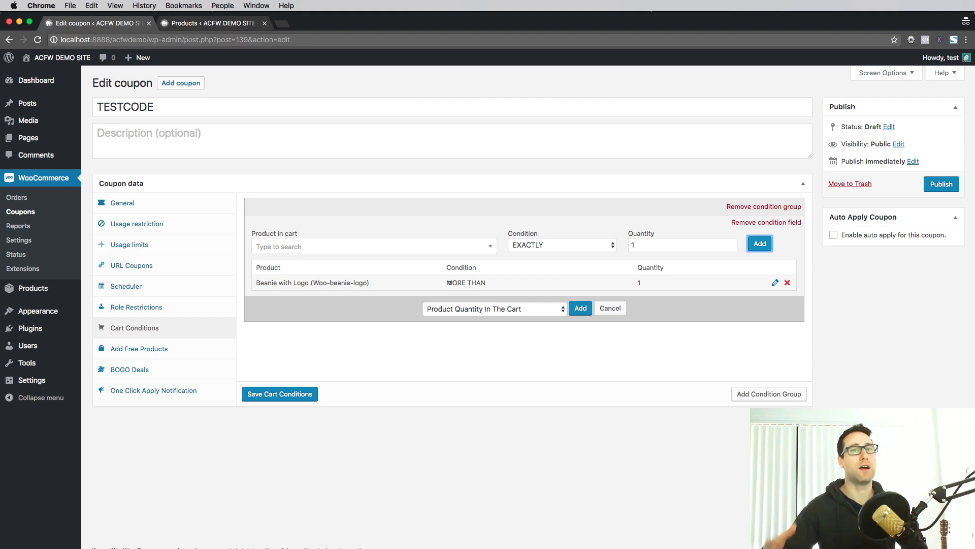
Consult the product list, search for "long" and choose Long Sleeve Tee as the second product in the condition.
{"action": "left_click", "coordinate": [466, 247]}
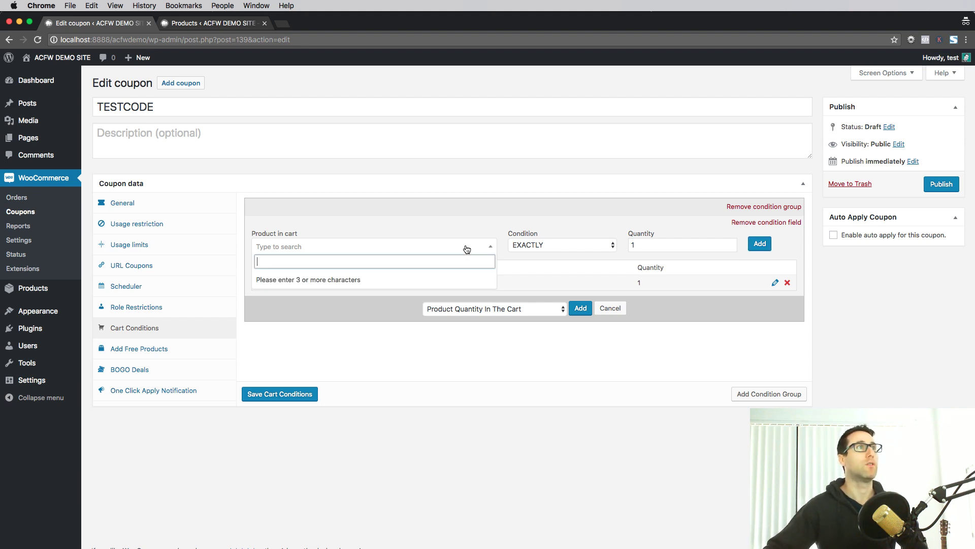
{"action": "left_click", "coordinate": [210, 23]}
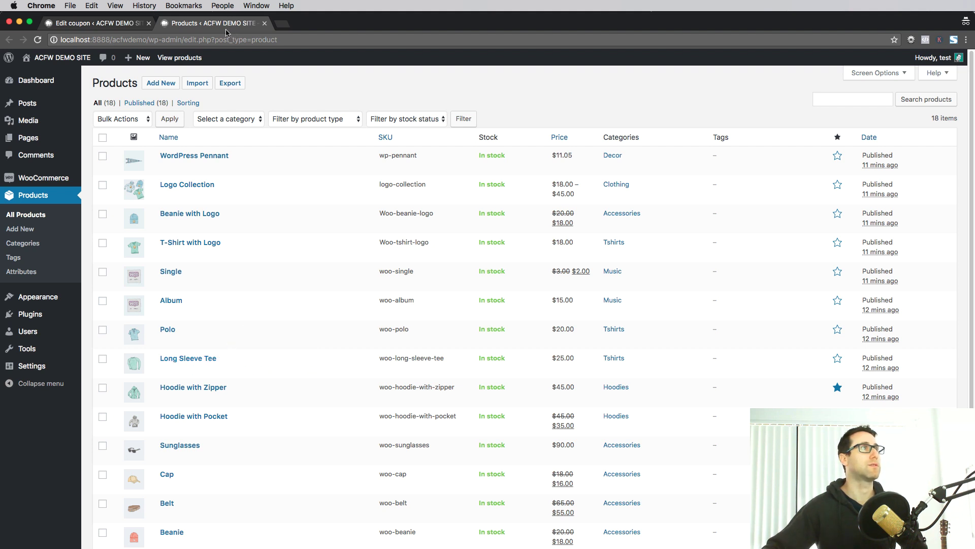
{"action": "left_click", "coordinate": [72, 23]}
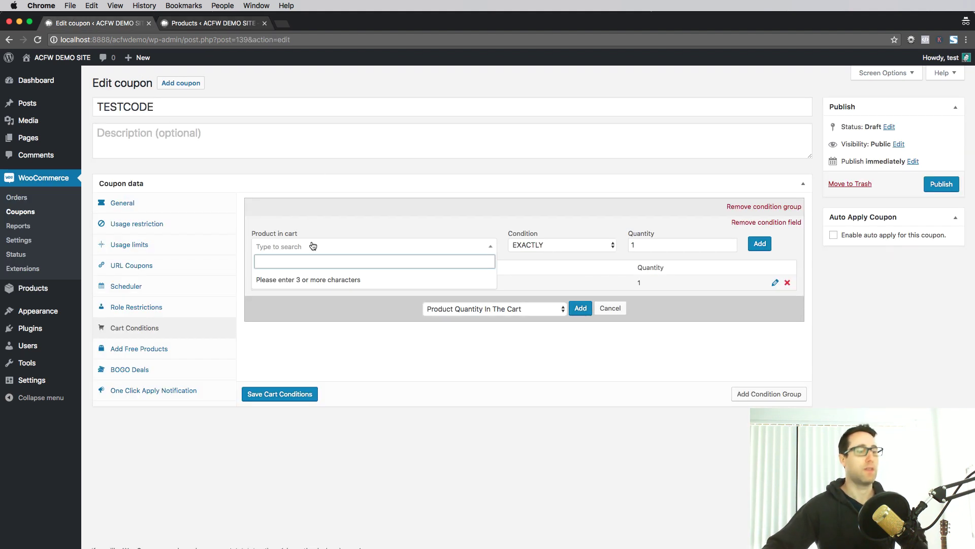
{"action": "type", "text": "long"}
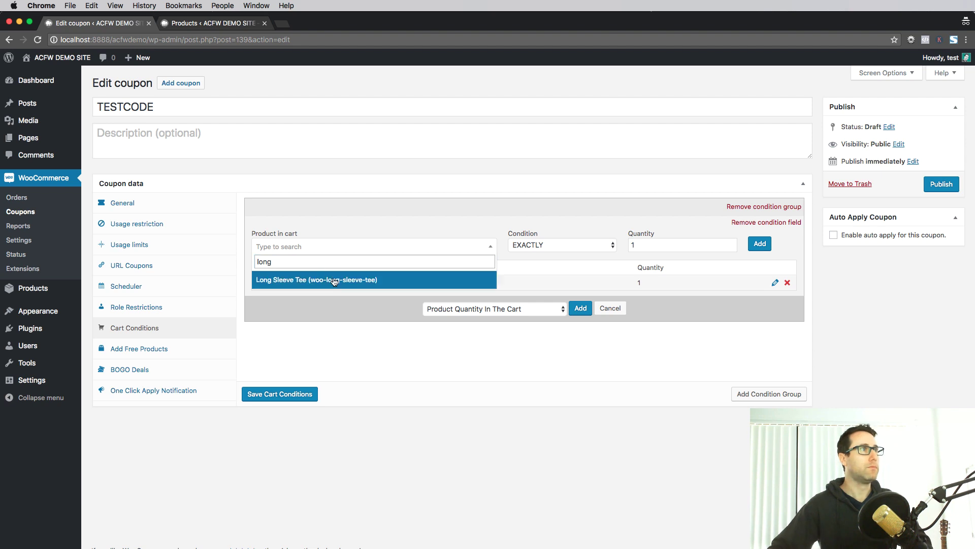
{"action": "left_click", "coordinate": [296, 286]}
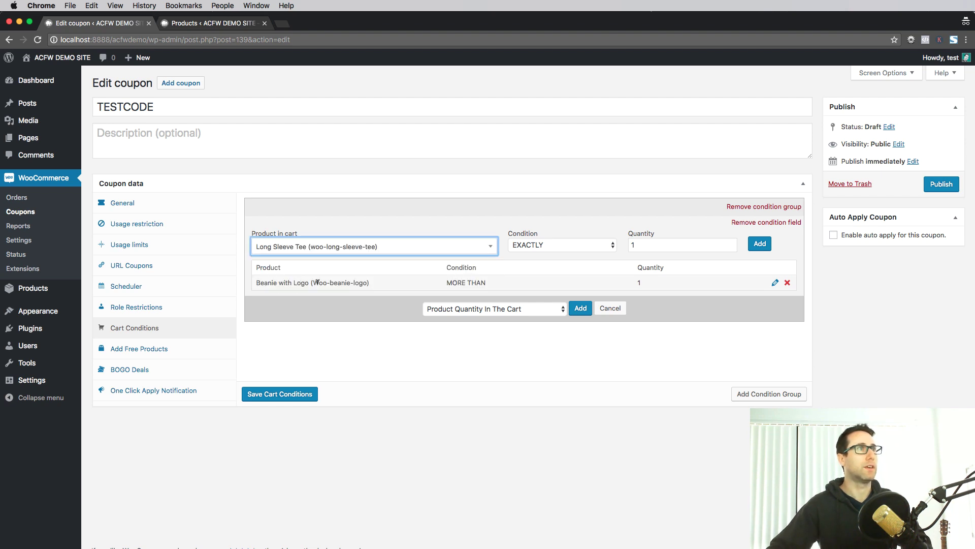
Set the Long Sleeve Tee condition to MORE THAN with quantity 0 and add it to the product table.
{"action": "left_click", "coordinate": [532, 246]}
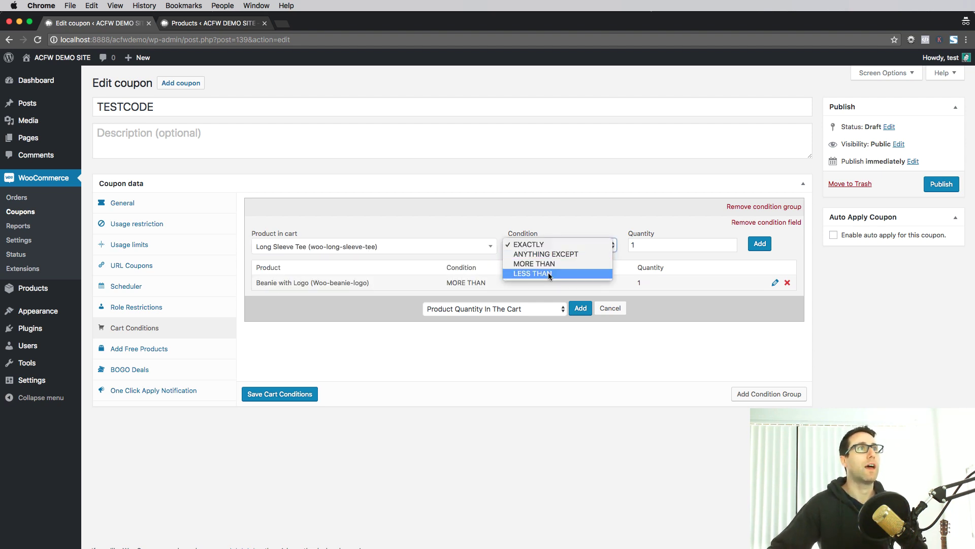
{"action": "left_click", "coordinate": [548, 272]}
{"action": "left_click", "coordinate": [539, 248]}
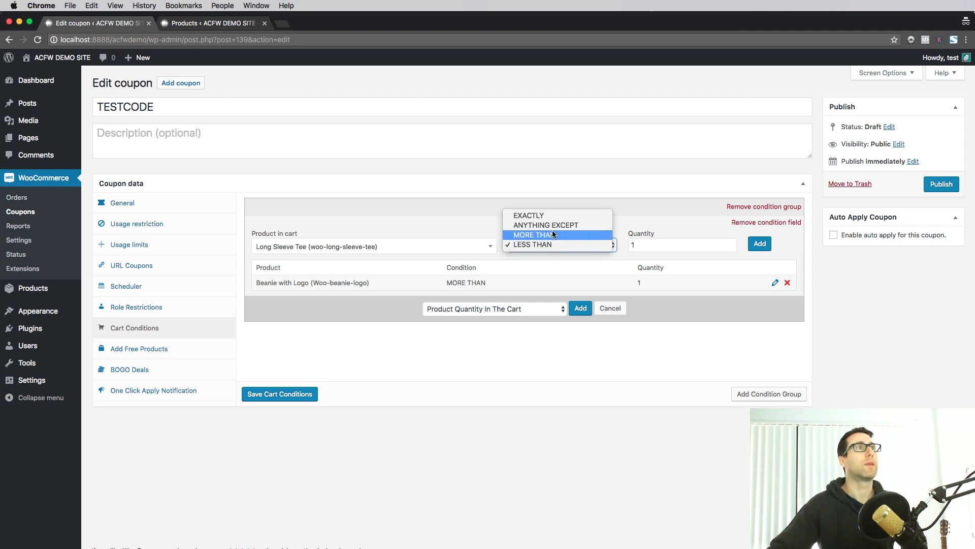
{"action": "left_click", "coordinate": [524, 235]}
{"action": "key", "text": "Tab"}
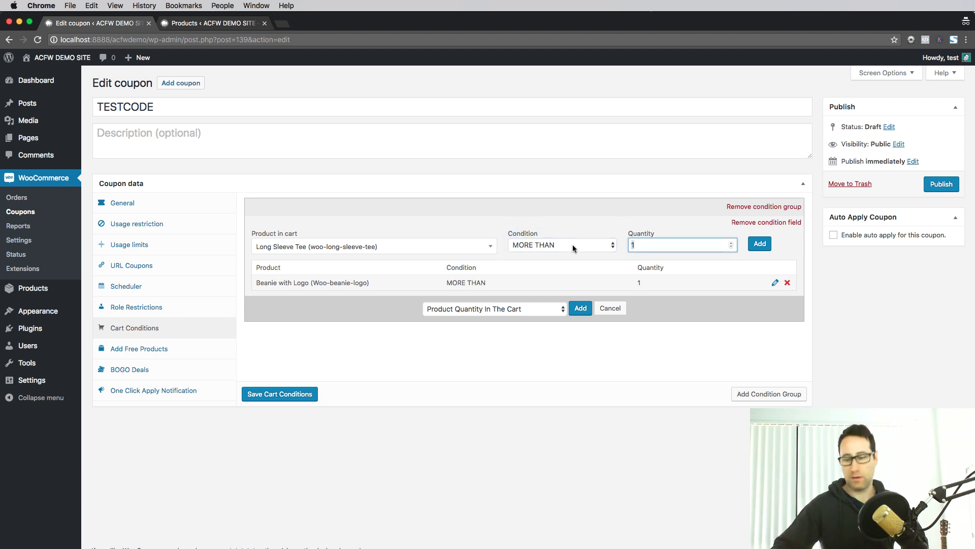
{"action": "type", "text": "0"}
{"action": "left_click", "coordinate": [759, 244]}
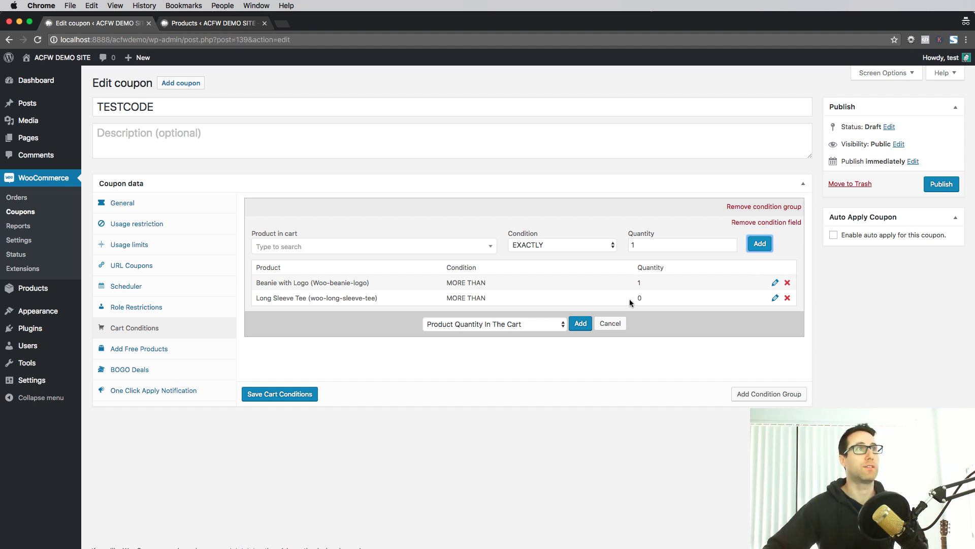
Review the condition types available for the cart condition group.
{"action": "left_click", "coordinate": [517, 324]}
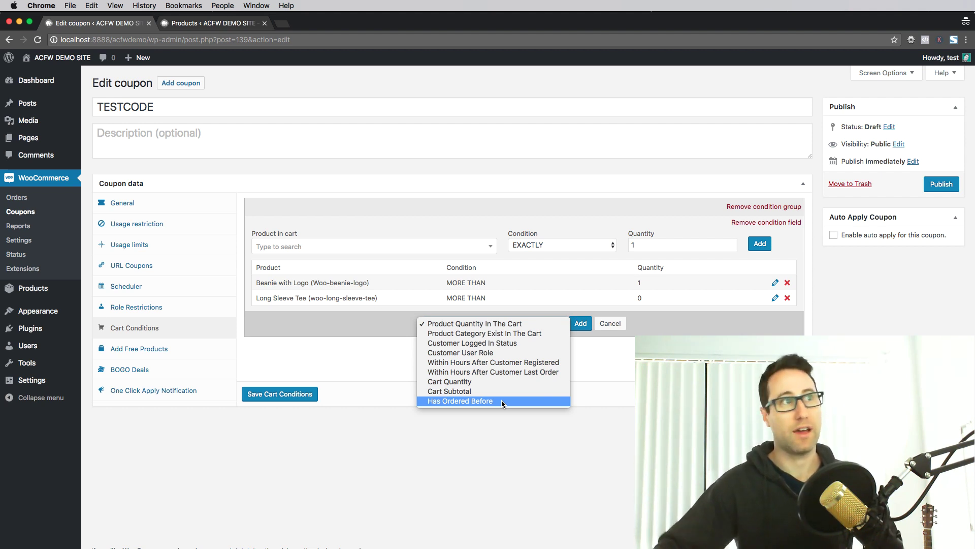
{"action": "left_click", "coordinate": [497, 450]}
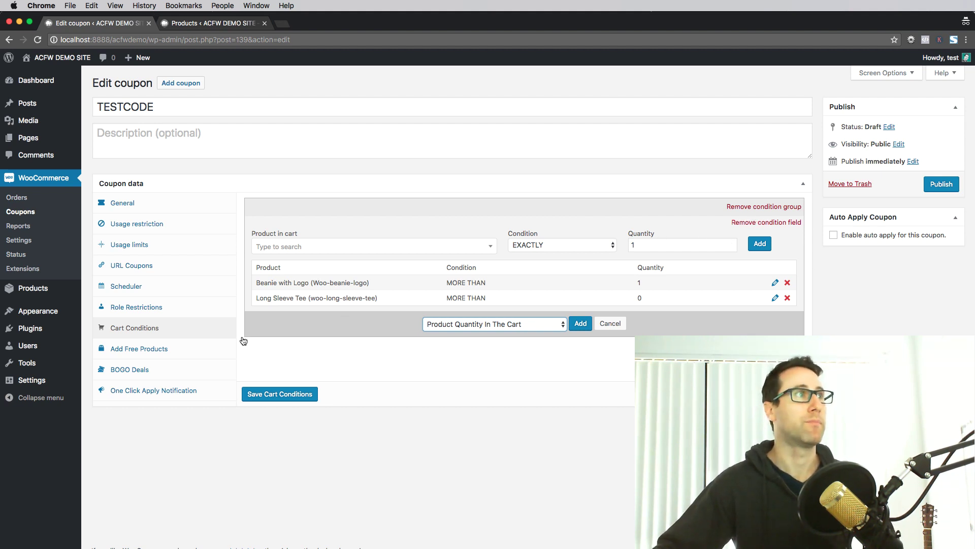
Search for "cap" in the coupon's free products settings and add Cap with quantity 1 as a free product.
{"action": "left_click", "coordinate": [151, 351]}
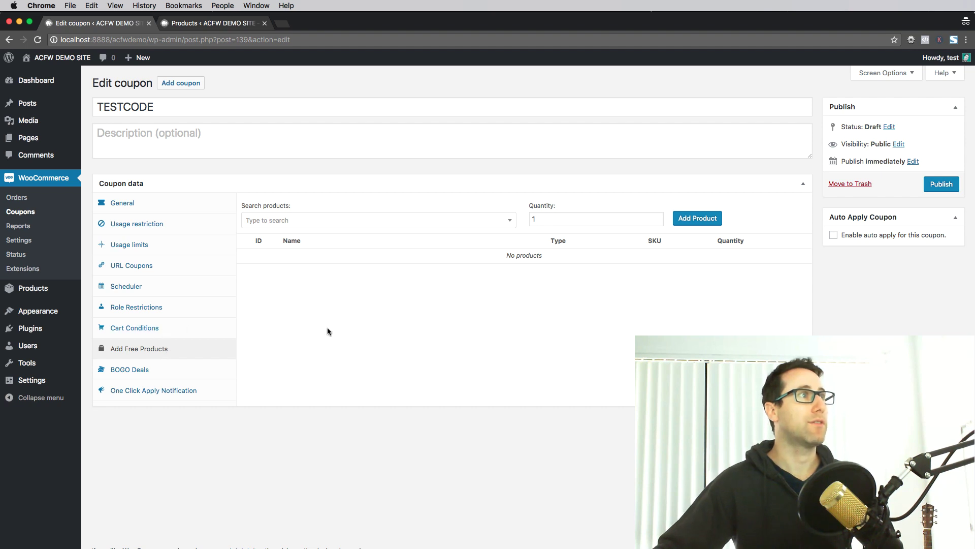
{"action": "left_click", "coordinate": [476, 222]}
{"action": "left_click", "coordinate": [419, 332]}
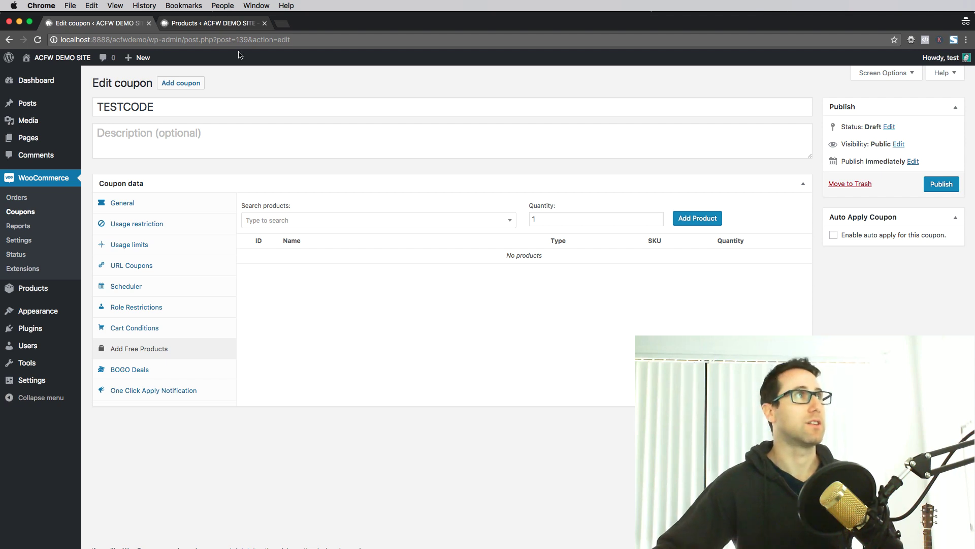
{"action": "left_click", "coordinate": [240, 25]}
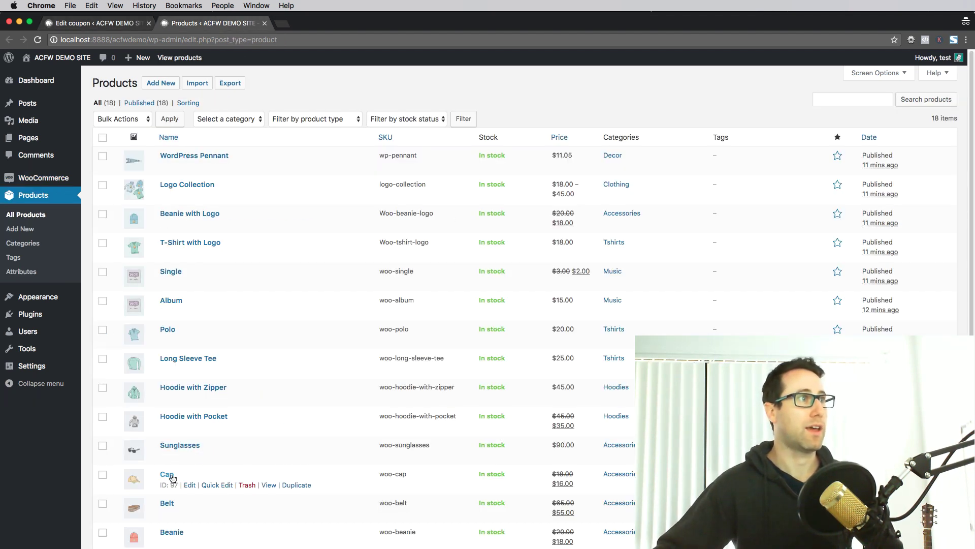
{"action": "left_click", "coordinate": [104, 23]}
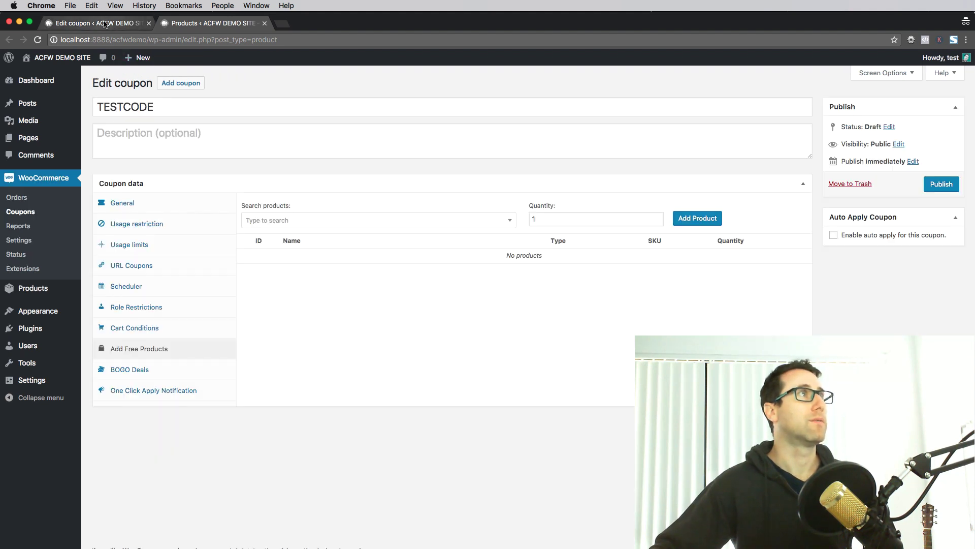
{"action": "left_click", "coordinate": [376, 221]}
{"action": "type", "text": "cap"}
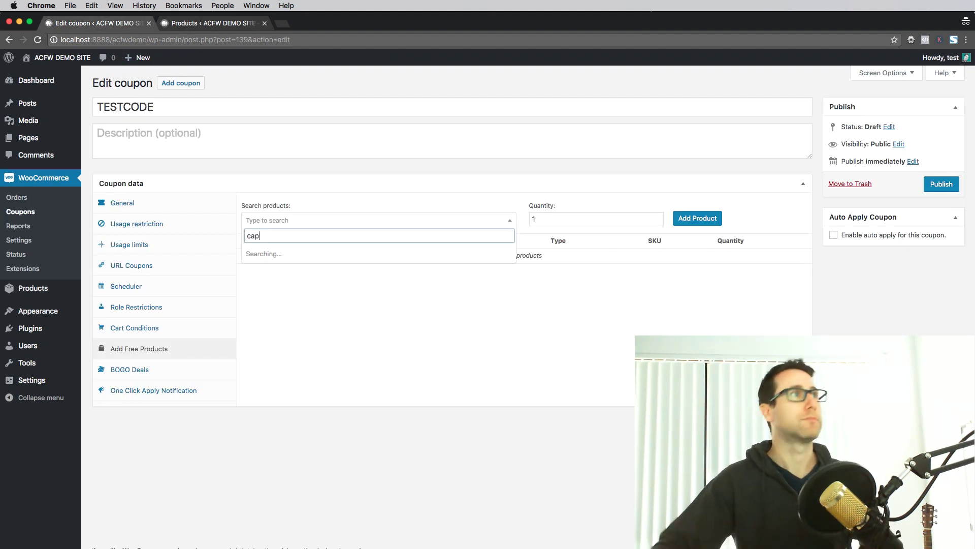
{"action": "left_click", "coordinate": [291, 252]}
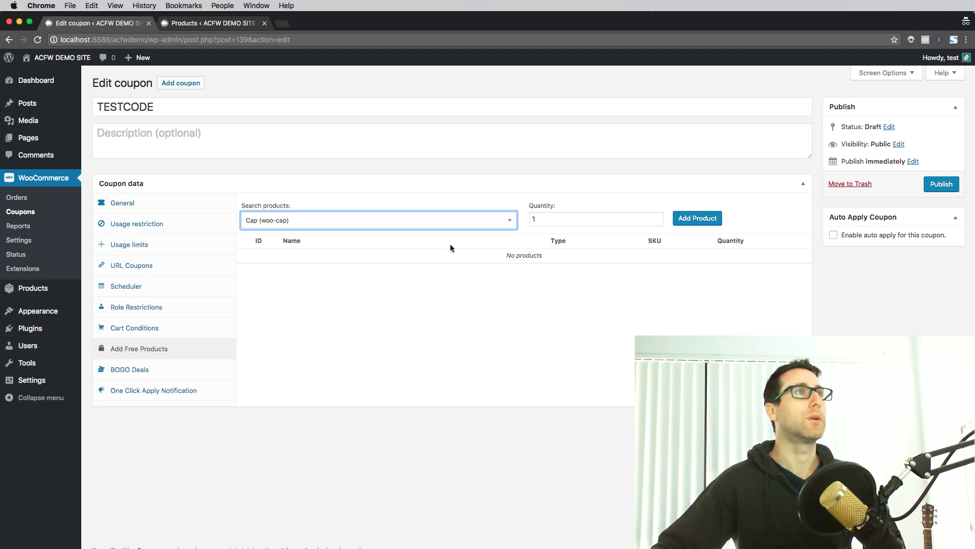
{"action": "left_click", "coordinate": [555, 216]}
{"action": "left_click", "coordinate": [697, 217]}
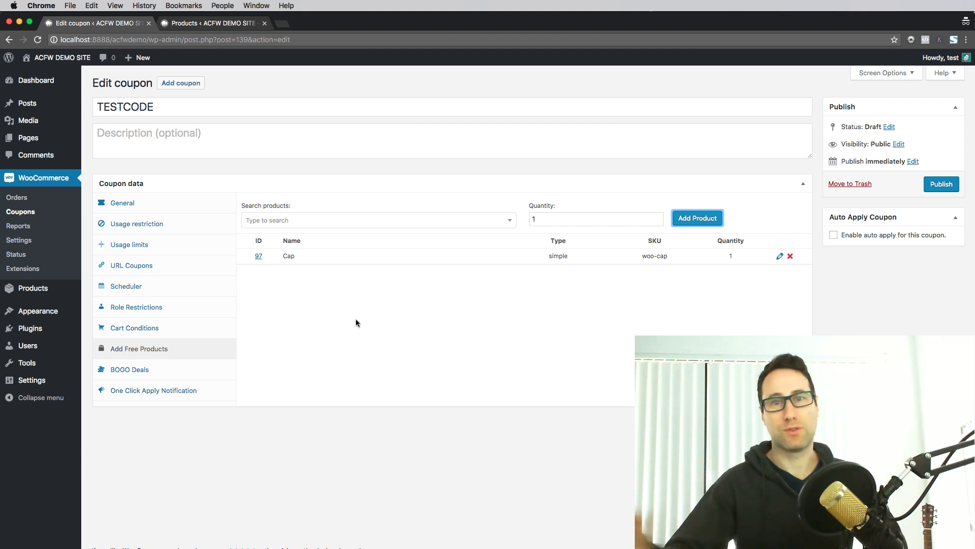
Consult the product list, search for "hoodie" and choose Hoodie with Logo as the BOGO deal's required cart product.
{"action": "left_click", "coordinate": [163, 369]}
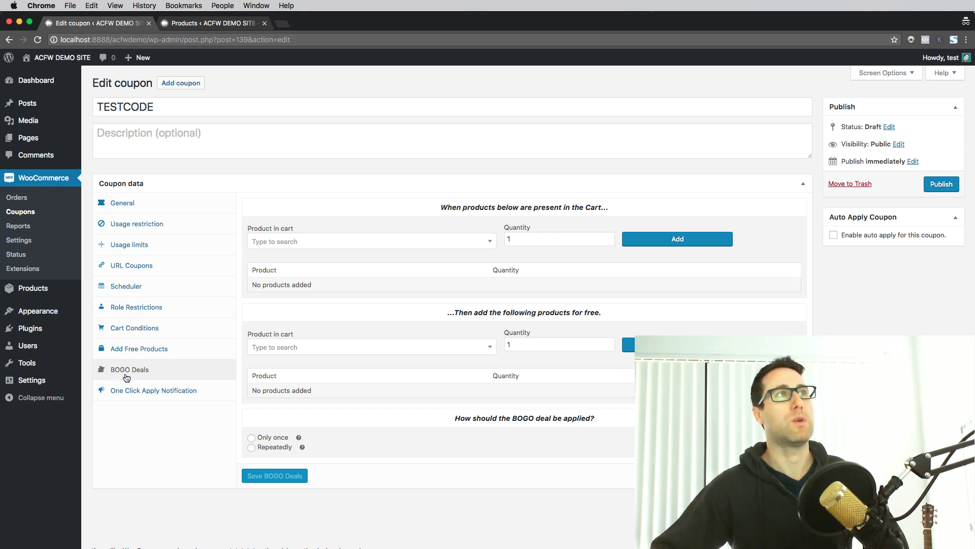
{"action": "left_click", "coordinate": [349, 242]}
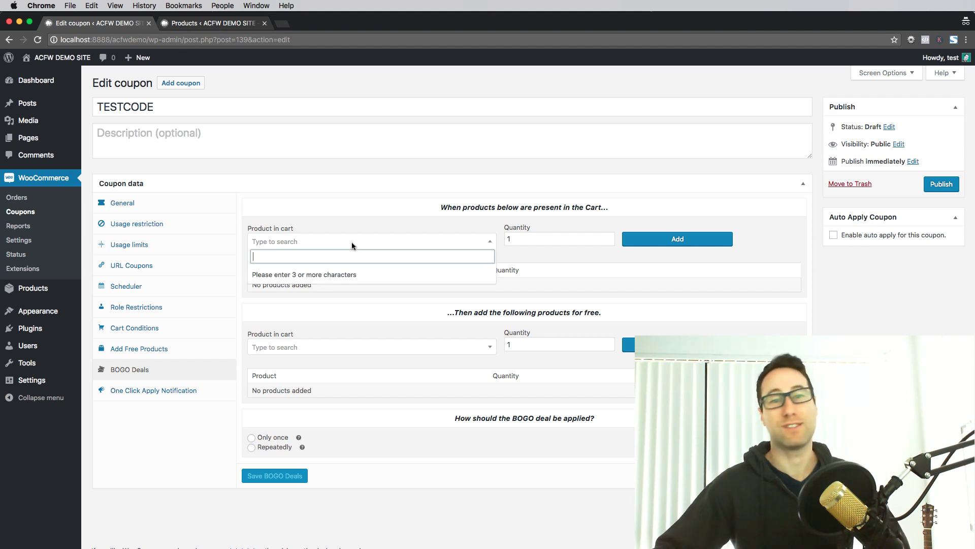
{"action": "left_click", "coordinate": [355, 240]}
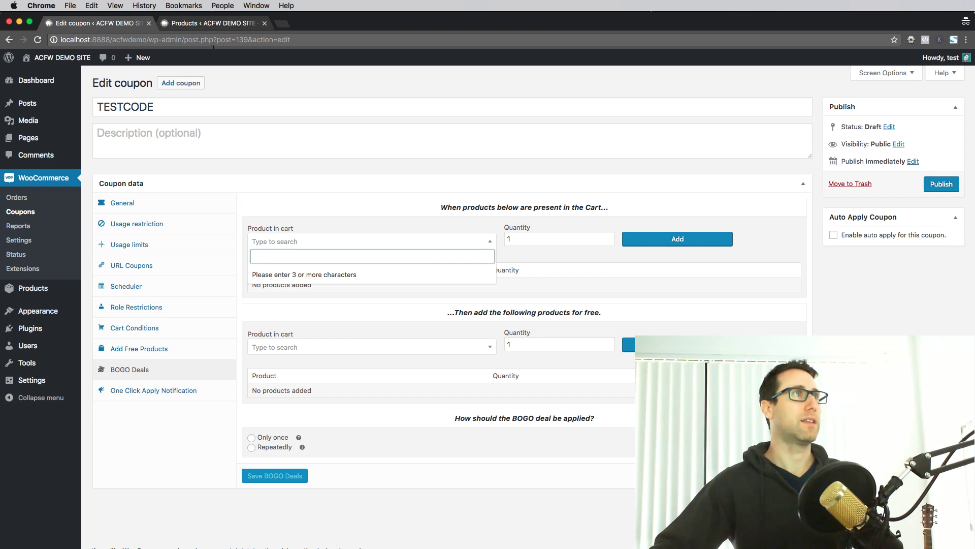
{"action": "left_click", "coordinate": [210, 24]}
{"action": "scroll", "coordinate": [303, 411], "scroll_direction": "down", "scroll_amount": 3}
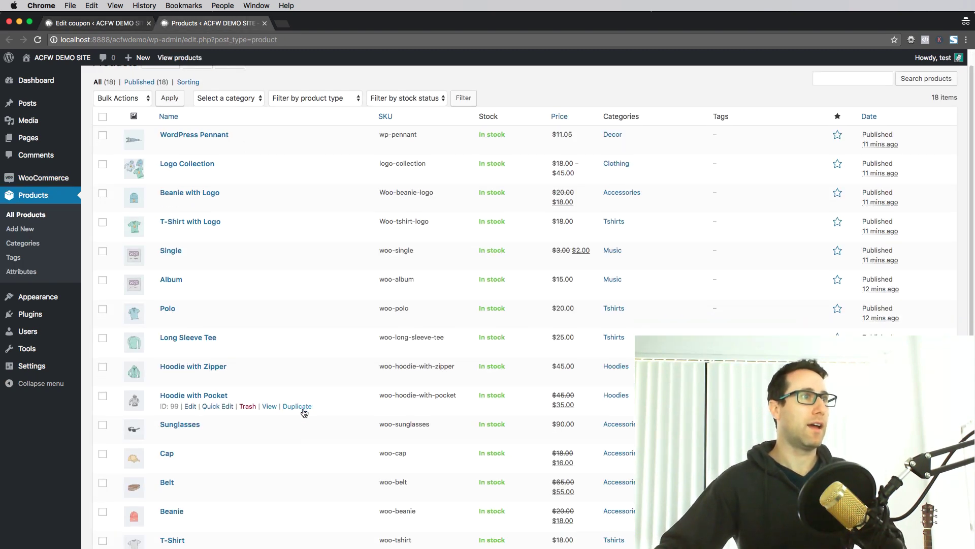
{"action": "scroll", "coordinate": [303, 409], "scroll_direction": "down", "scroll_amount": 2}
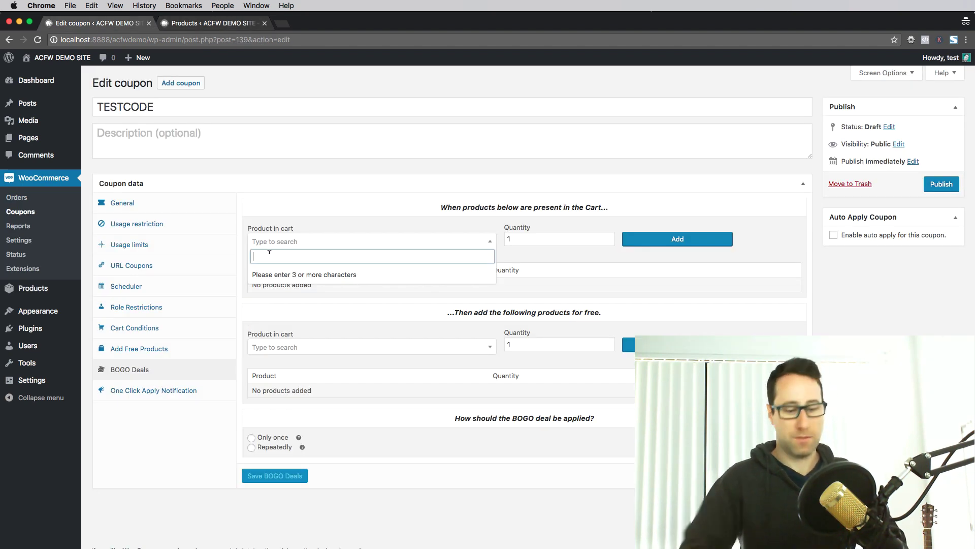
{"action": "type", "text": "hoodie"}
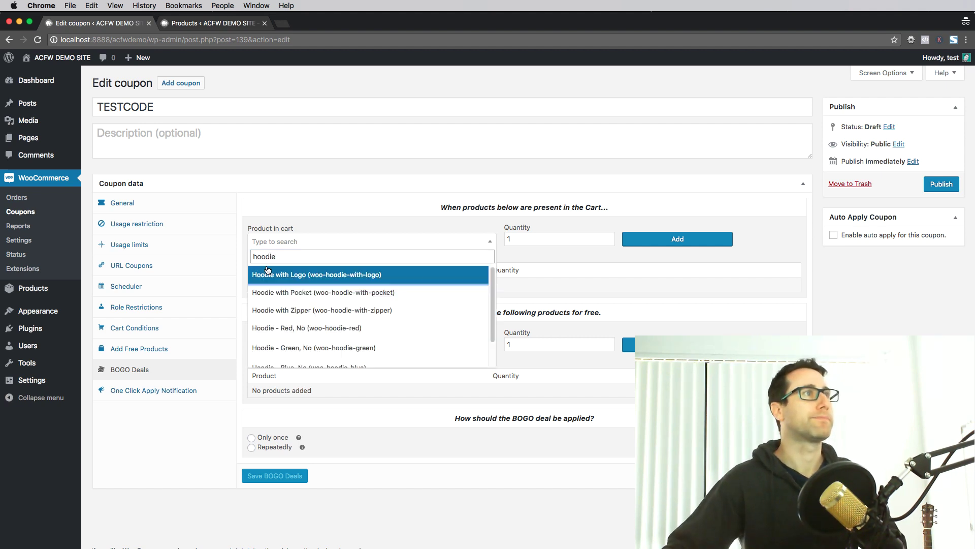
{"action": "left_click", "coordinate": [280, 275]}
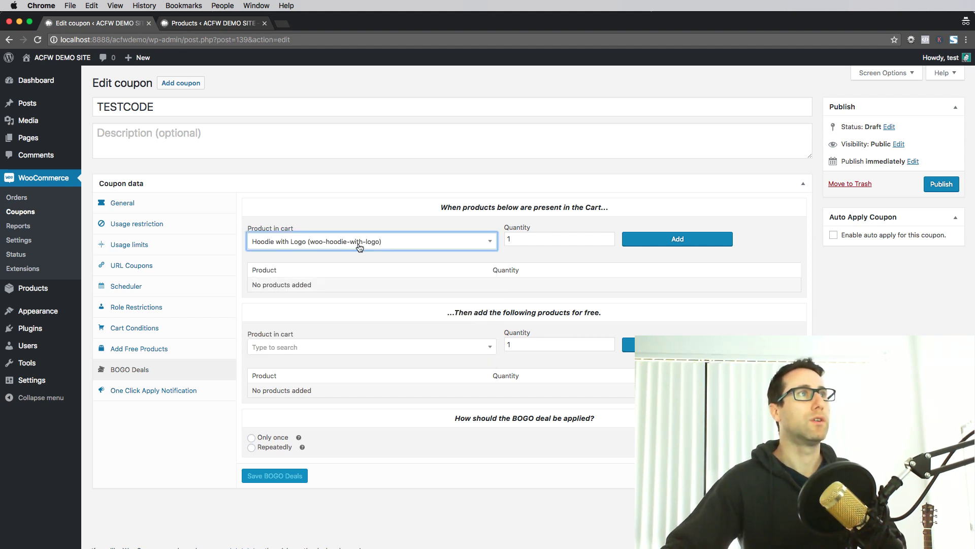
Set the Hoodie with Logo quantity to 2 and add it to the BOGO deal's required products.
{"action": "left_click", "coordinate": [609, 239]}
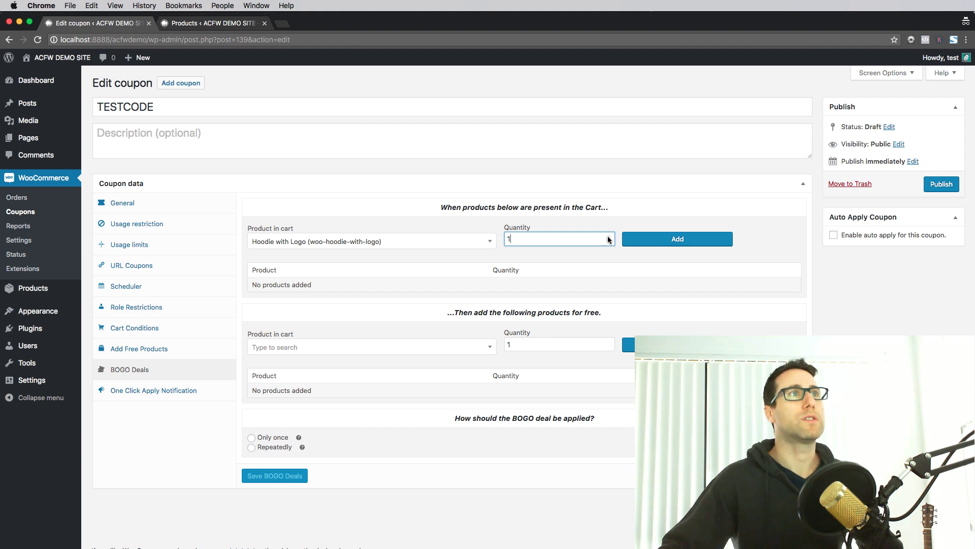
{"action": "left_click", "coordinate": [608, 237]}
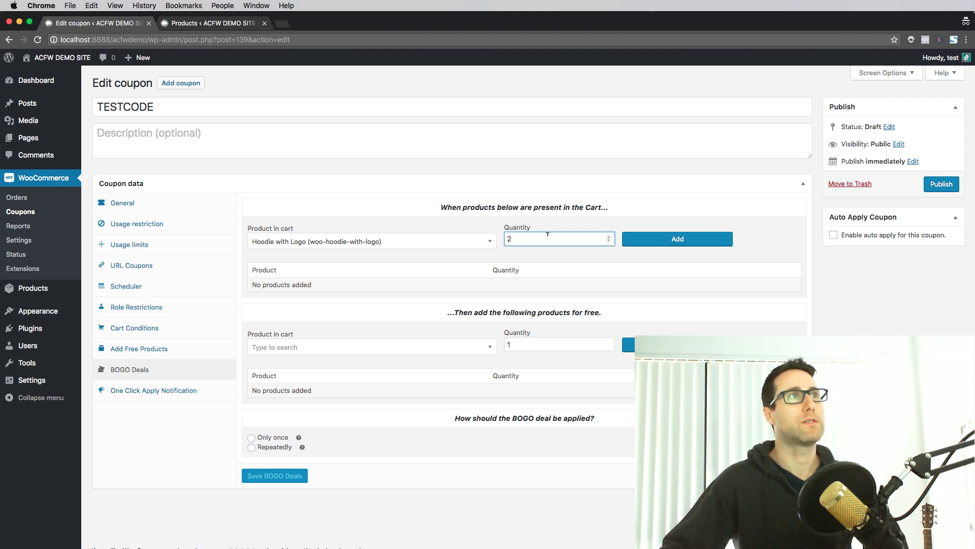
{"action": "left_click", "coordinate": [667, 243]}
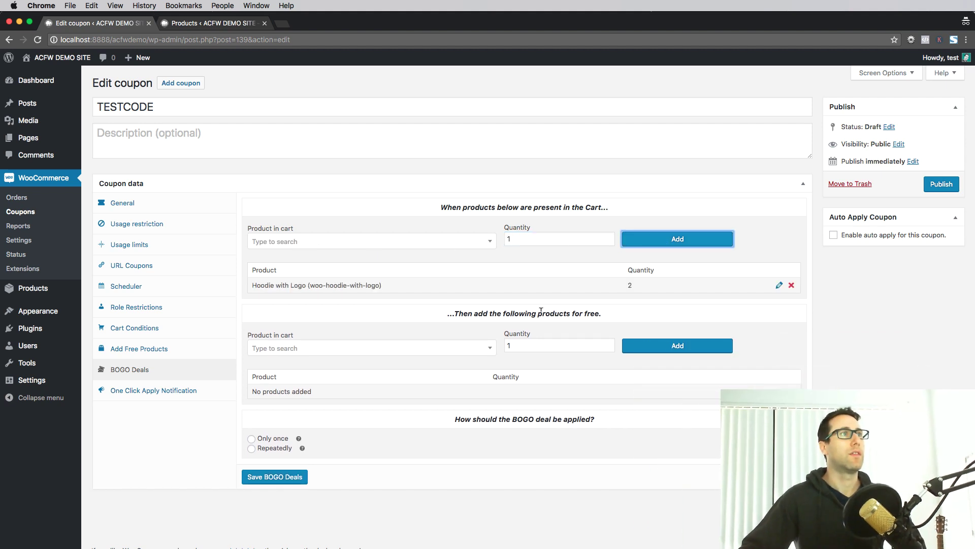
Search for "cap" and add Cap with quantity 1 to the products the BOGO deal gives for free.
{"action": "left_click", "coordinate": [340, 350]}
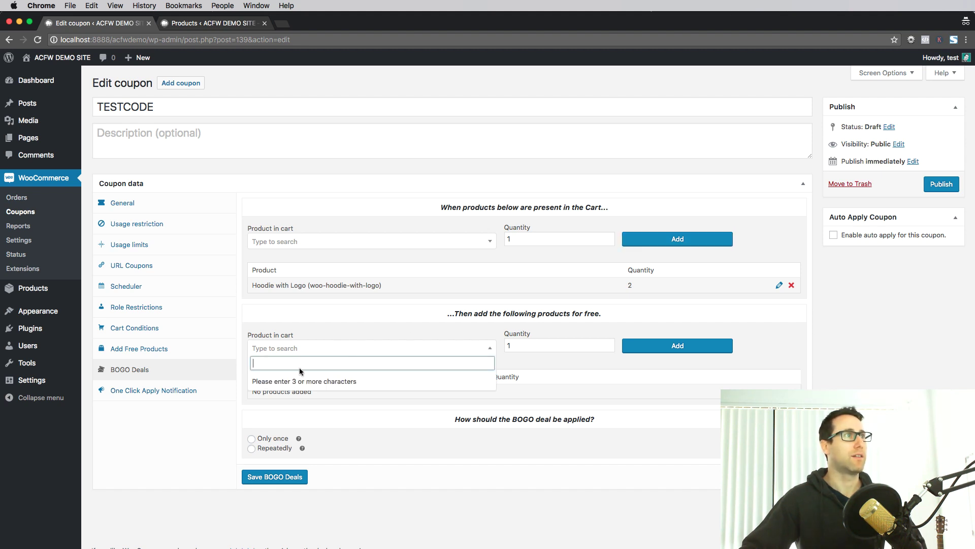
{"action": "type", "text": "cap"}
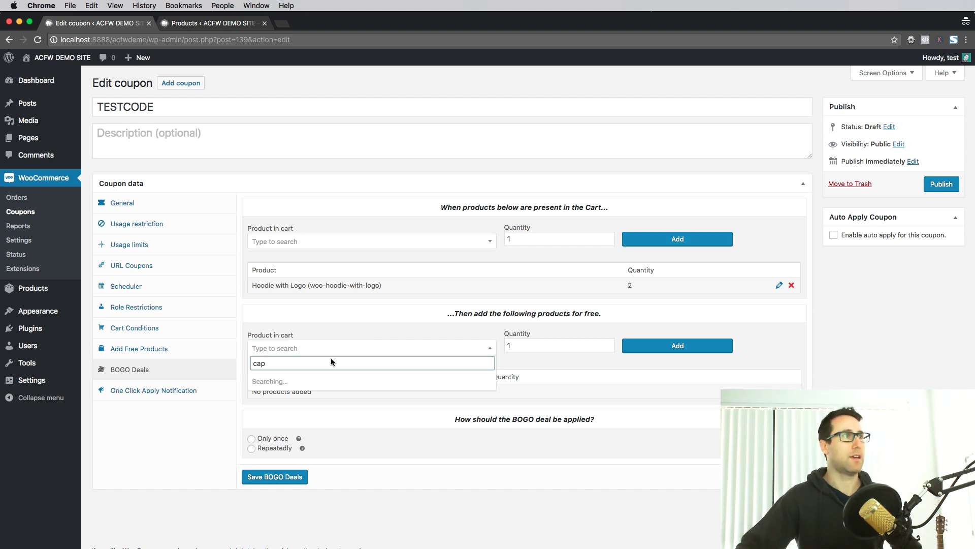
{"action": "left_click", "coordinate": [306, 380]}
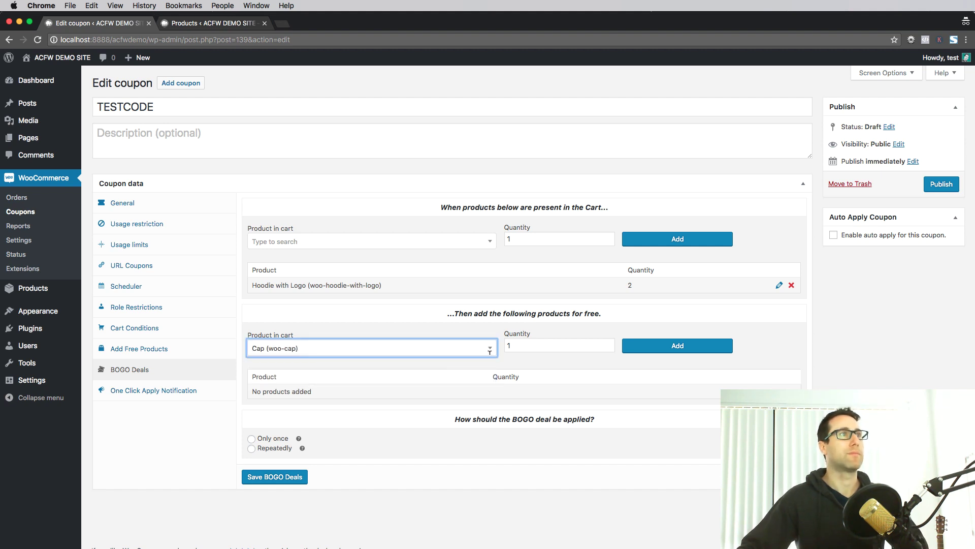
{"action": "left_click", "coordinate": [658, 344]}
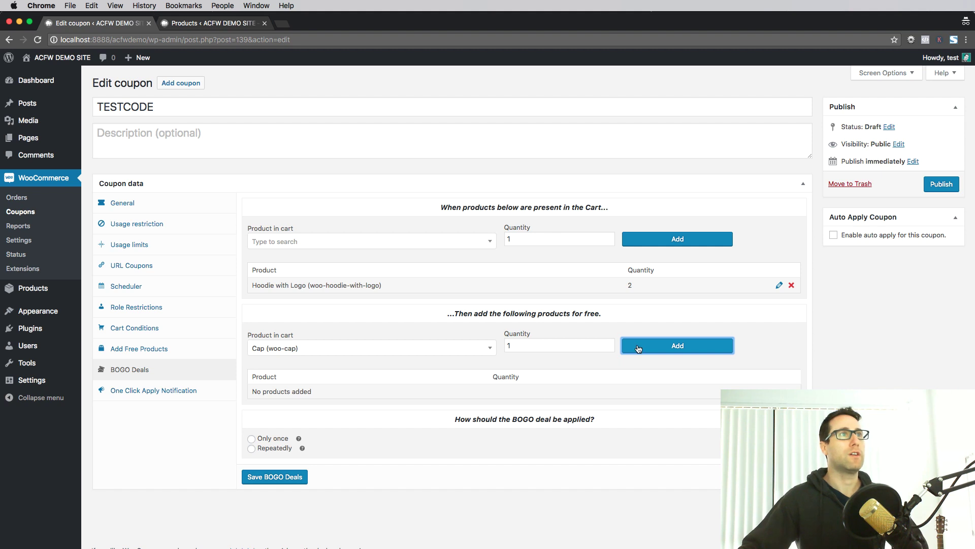
{"action": "left_click", "coordinate": [639, 348]}
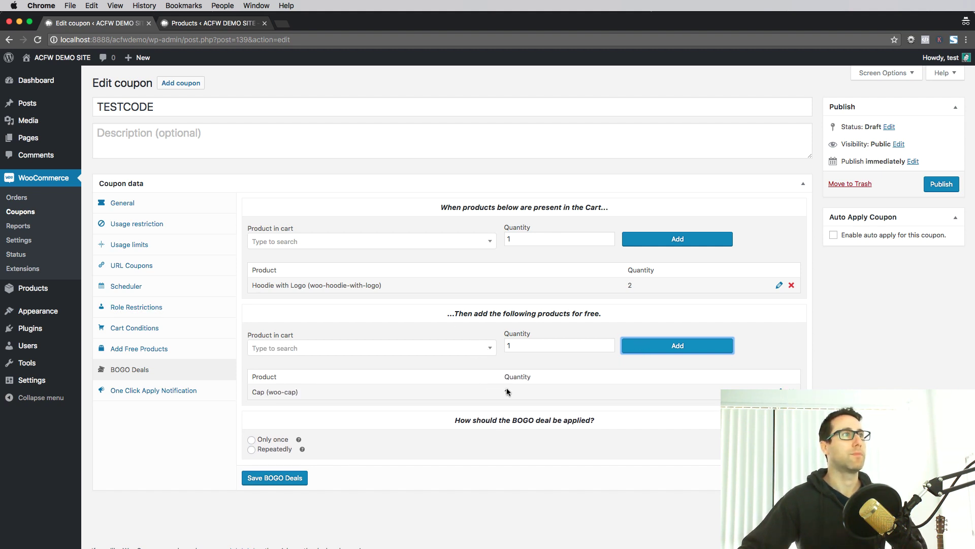
Try the Repeatedly option and set the BOGO deal to be applied Only once.
{"action": "left_click", "coordinate": [250, 440]}
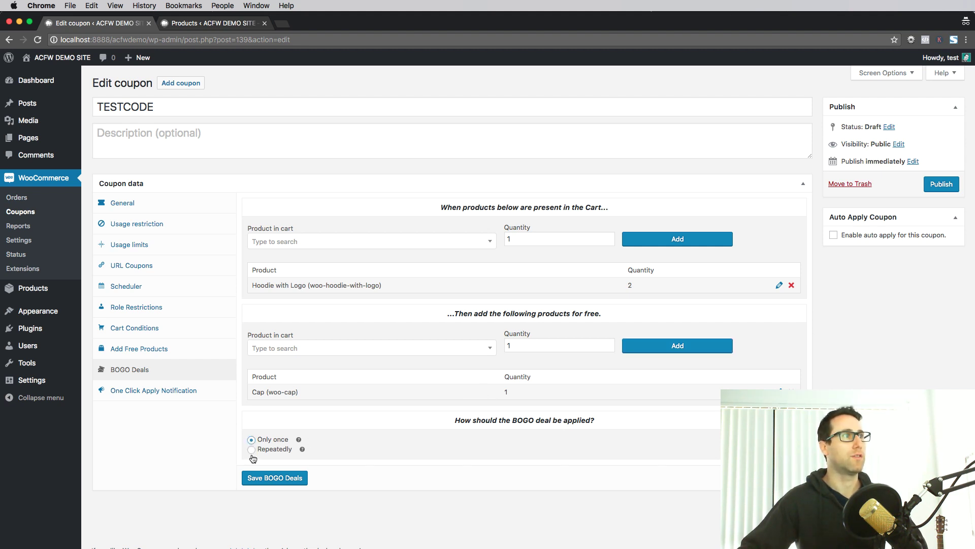
{"action": "left_click", "coordinate": [252, 451]}
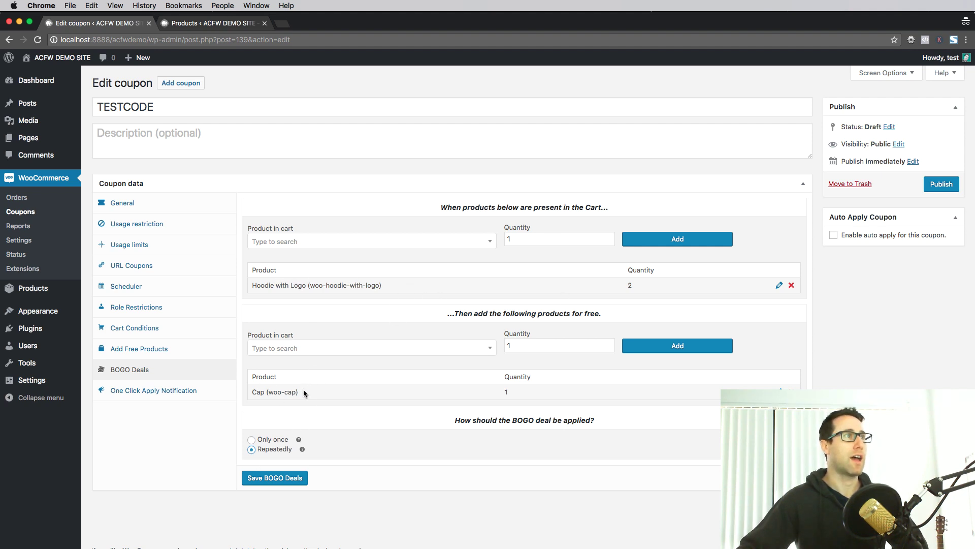
{"action": "left_click", "coordinate": [252, 440]}
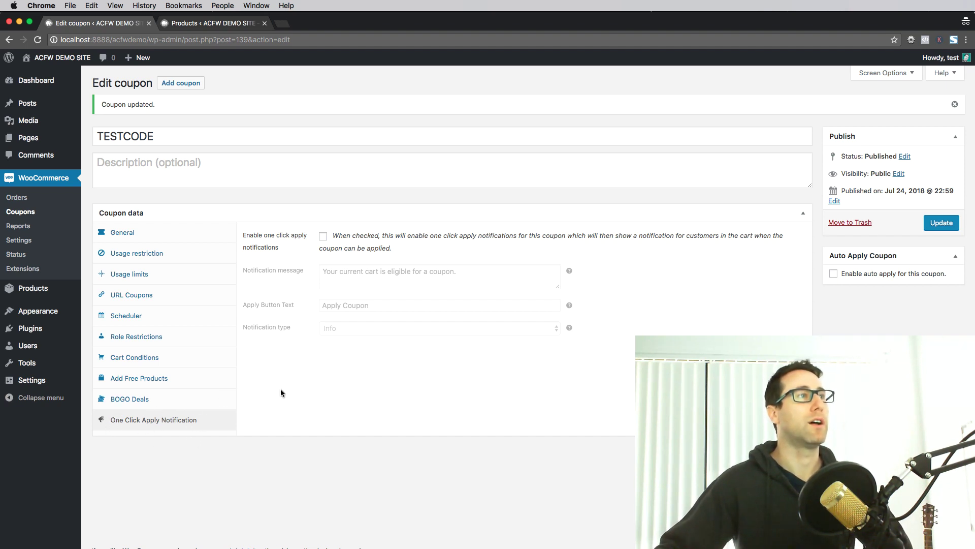
Enable one click apply notifications and set the notification message to "Congrats you're ready to apply this coupon deal".
{"action": "left_click", "coordinate": [323, 237]}
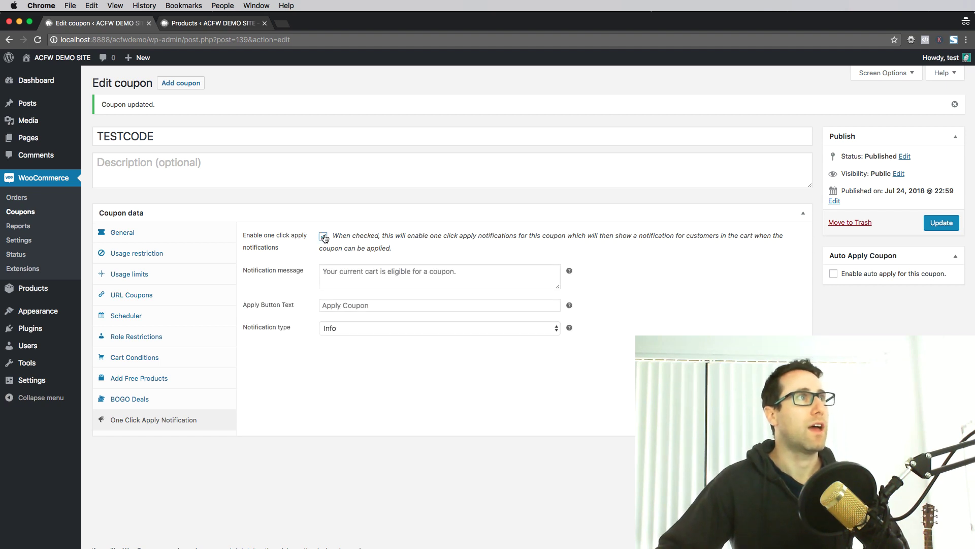
{"action": "left_click", "coordinate": [344, 274]}
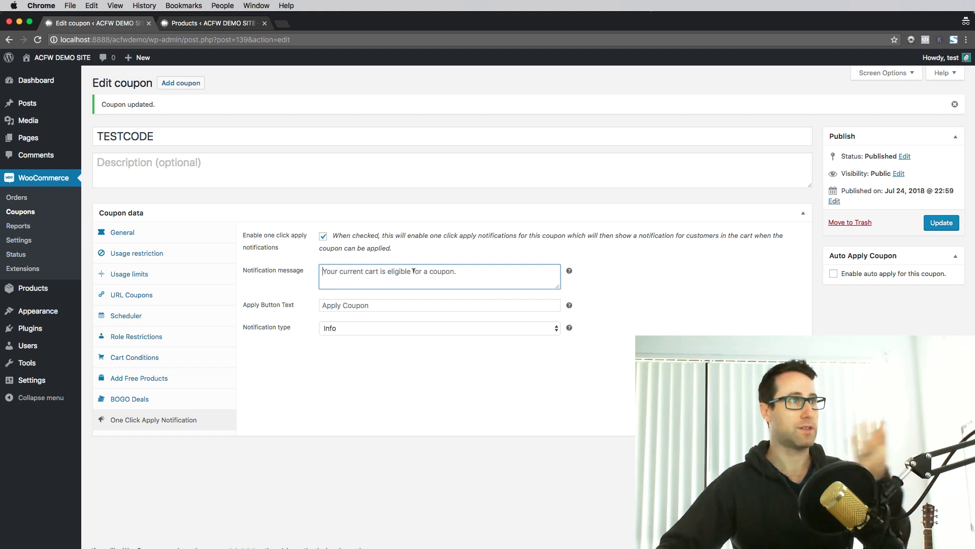
{"action": "key", "text": "super+a"}
{"action": "key", "text": "BackSpace"}
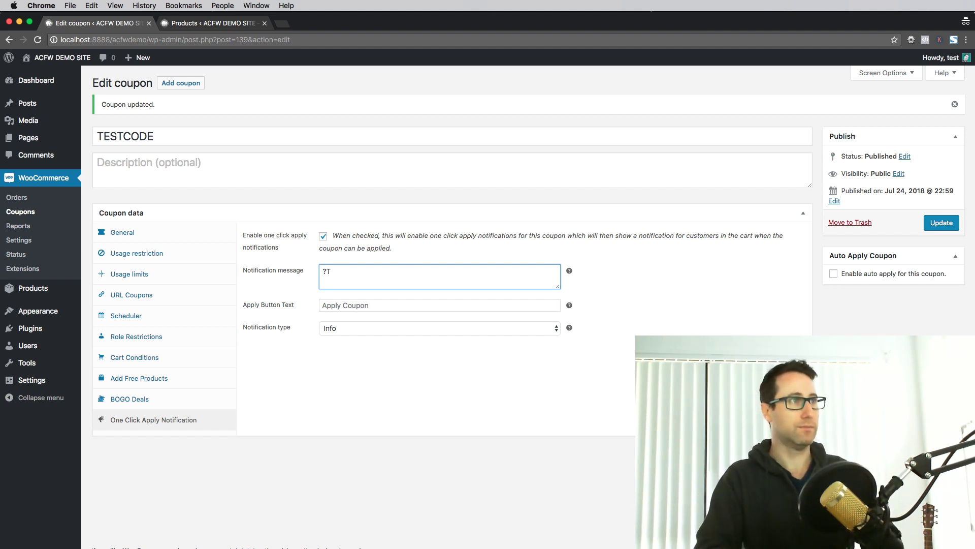
{"action": "key", "text": "BackSpace"}
{"action": "type", "text": "Congrats you're ready to apply this c"}
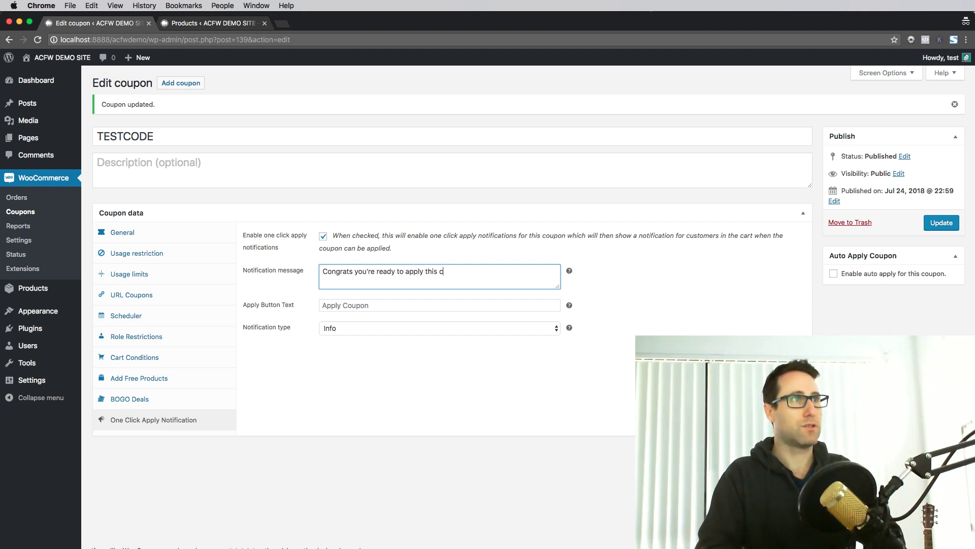
{"action": "type", "text": "oupon deal"}
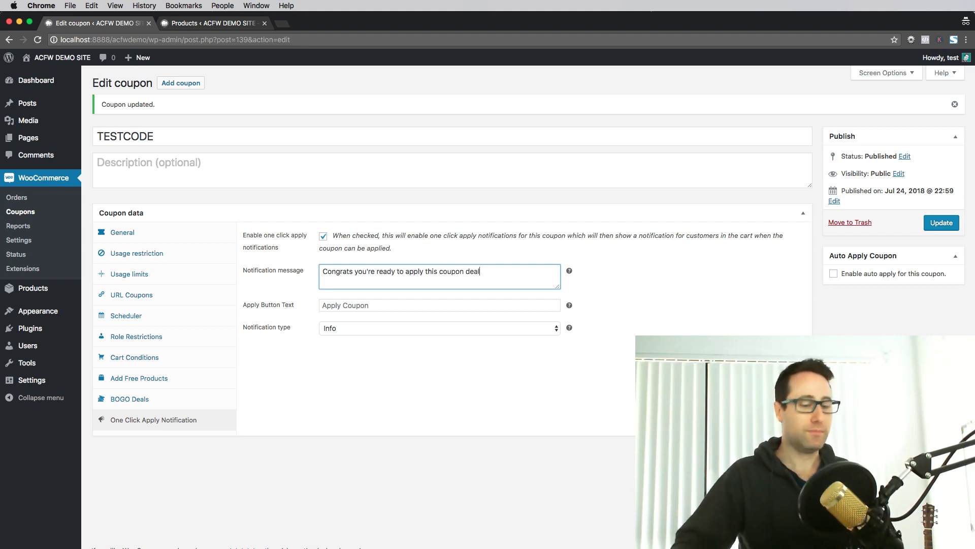
{"action": "left_click", "coordinate": [395, 306]}
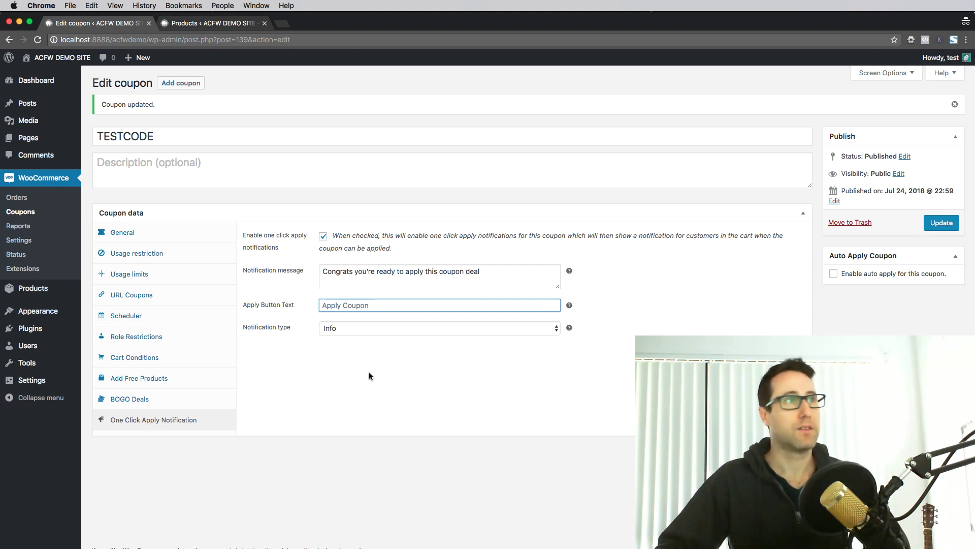
{"action": "left_click", "coordinate": [669, 305]}
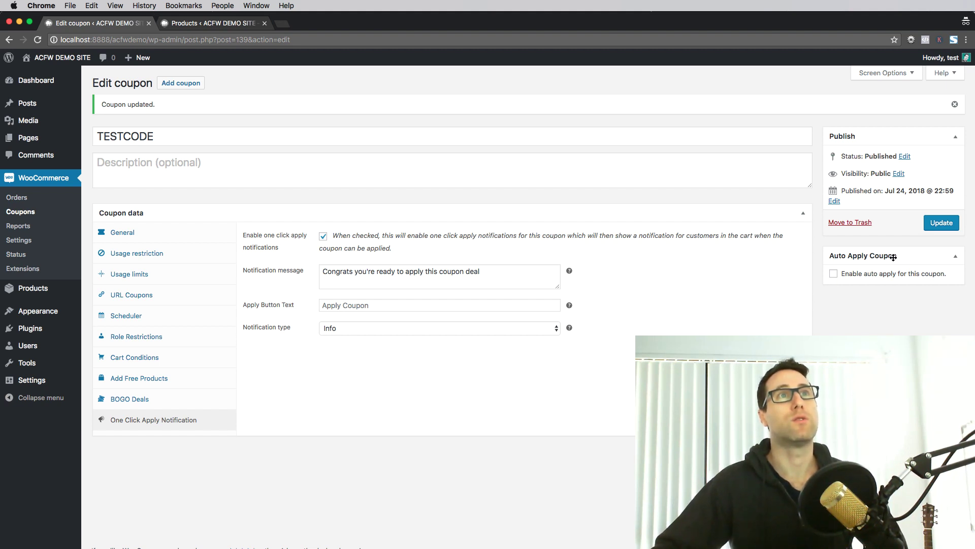
Try the auto apply option for the coupon.
{"action": "left_click", "coordinate": [833, 275]}
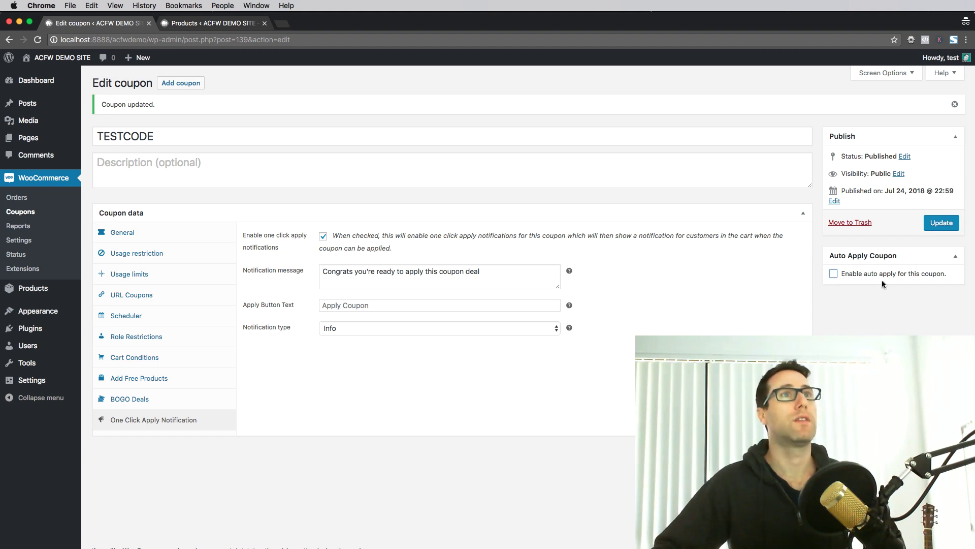
Enable auto apply for the TESTCODE coupon.
{"action": "left_click", "coordinate": [834, 274]}
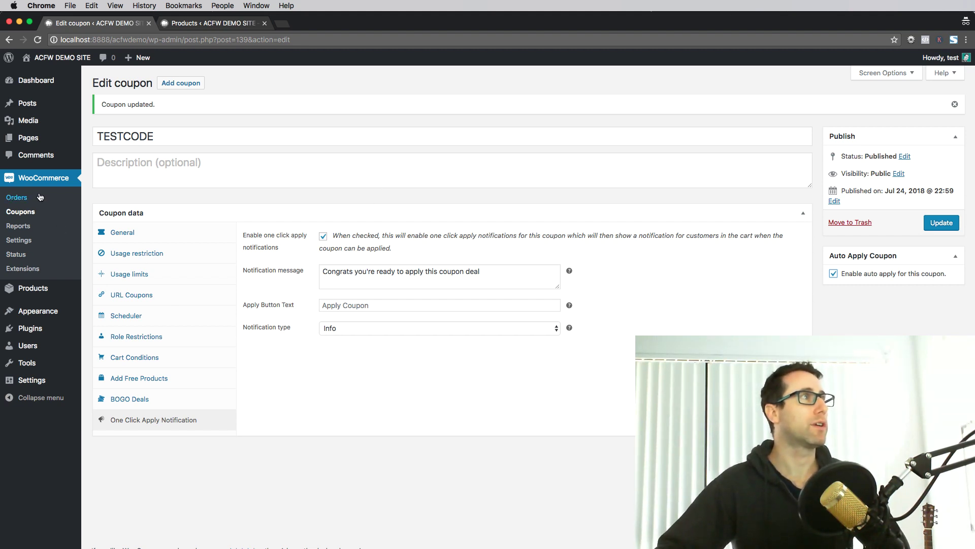
Open the Advanced Coupons modules in the WooCommerce settings and try switching the Auto Apply module off and back on.
{"action": "left_click", "coordinate": [20, 243]}
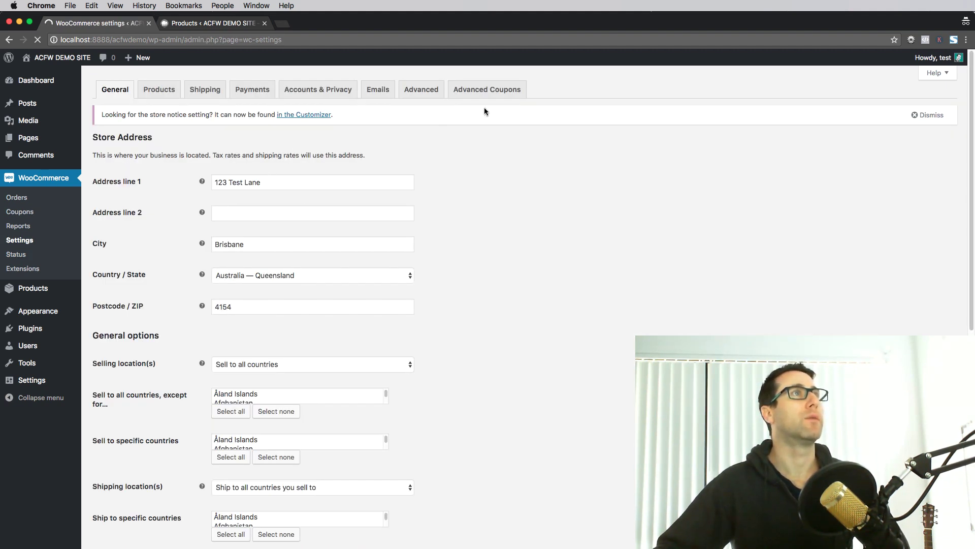
{"action": "left_click", "coordinate": [475, 90]}
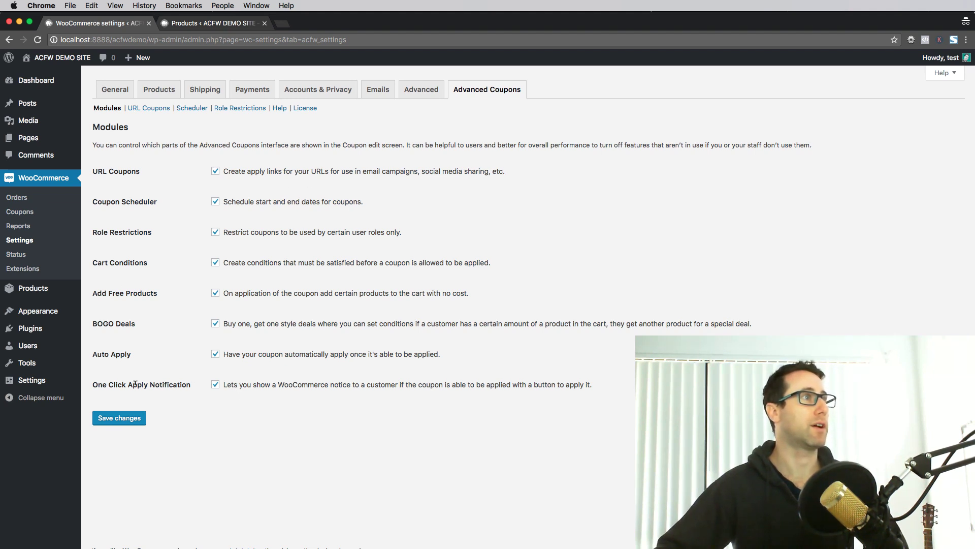
{"action": "left_click", "coordinate": [215, 354]}
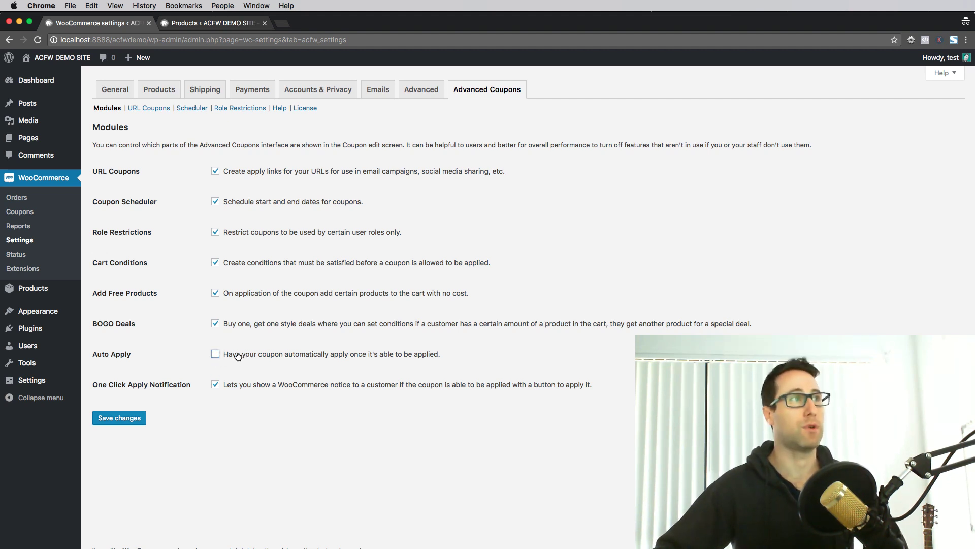
{"action": "left_click", "coordinate": [215, 354]}
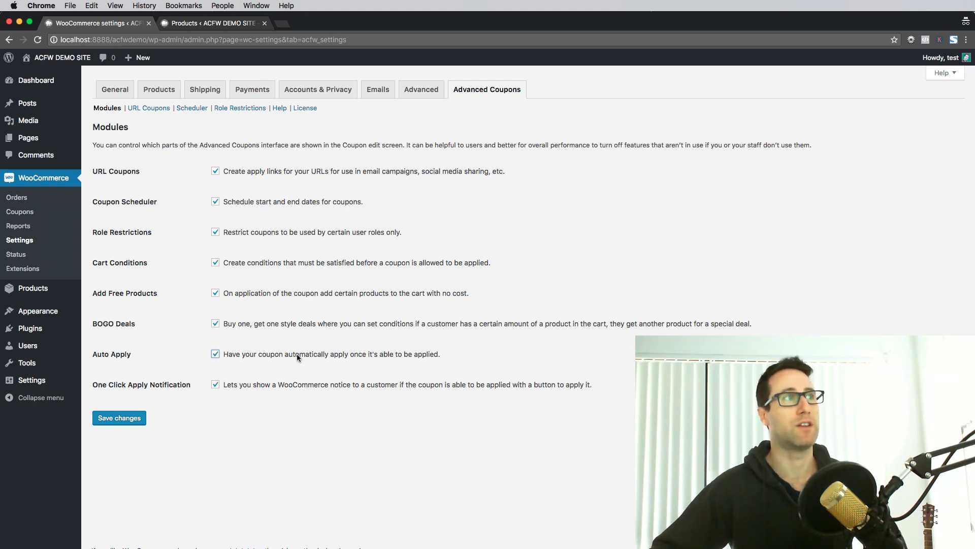
Examine the URL Coupons options, including the custom success message, custom disable message and URL prefix.
{"action": "left_click", "coordinate": [156, 109]}
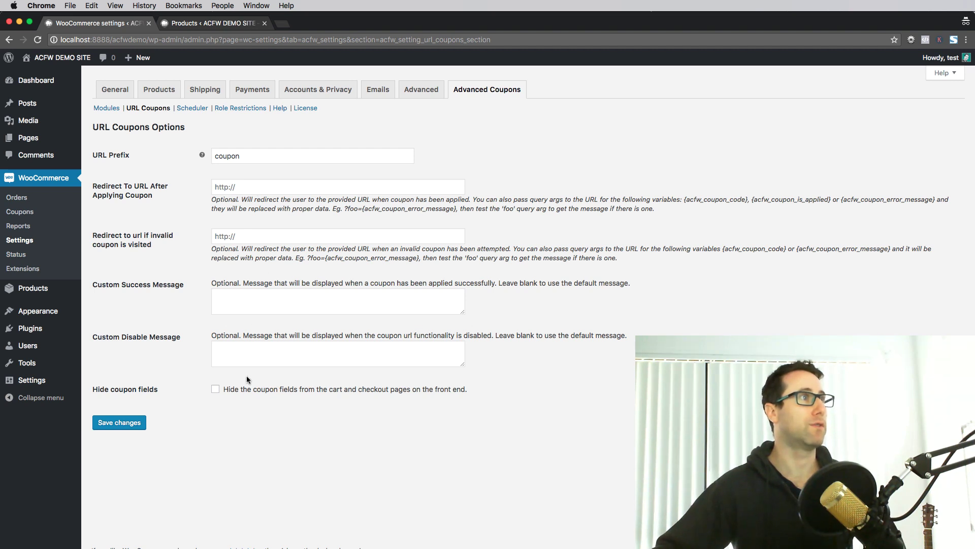
{"action": "left_click", "coordinate": [249, 296]}
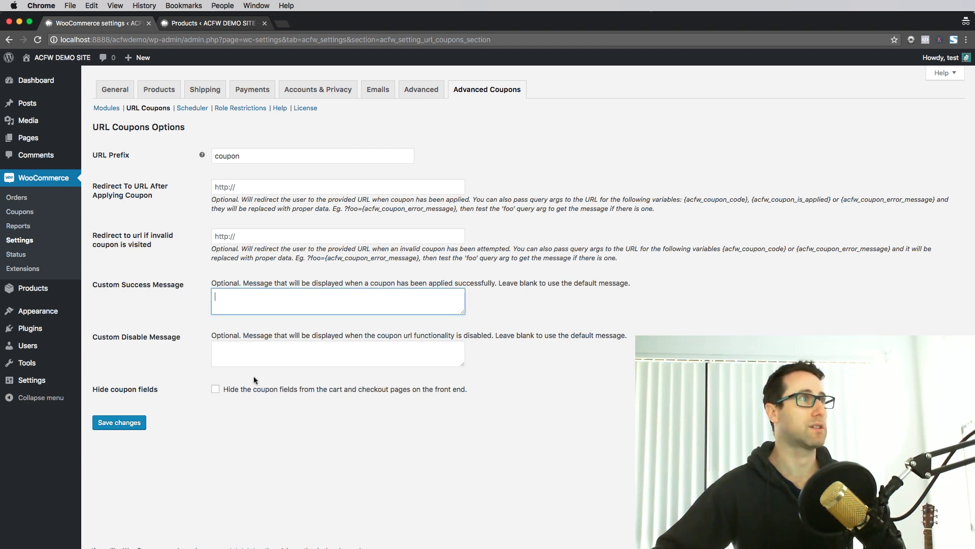
{"action": "left_click", "coordinate": [283, 354]}
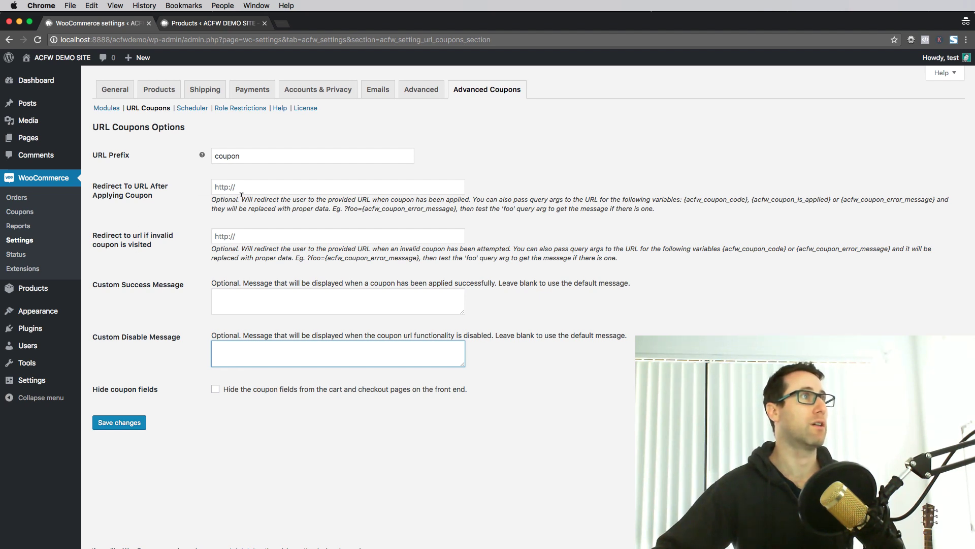
{"action": "left_click", "coordinate": [333, 162]}
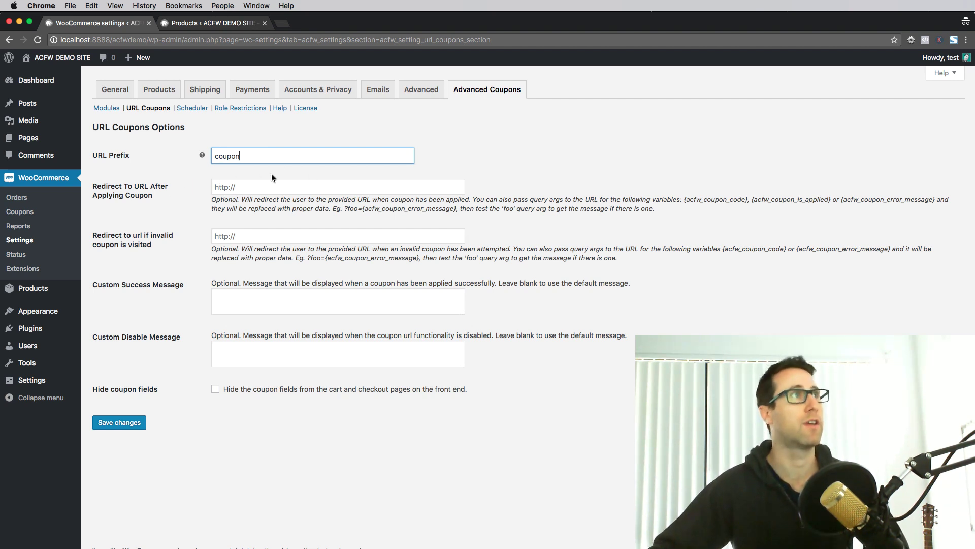
{"action": "double_click", "coordinate": [246, 154]}
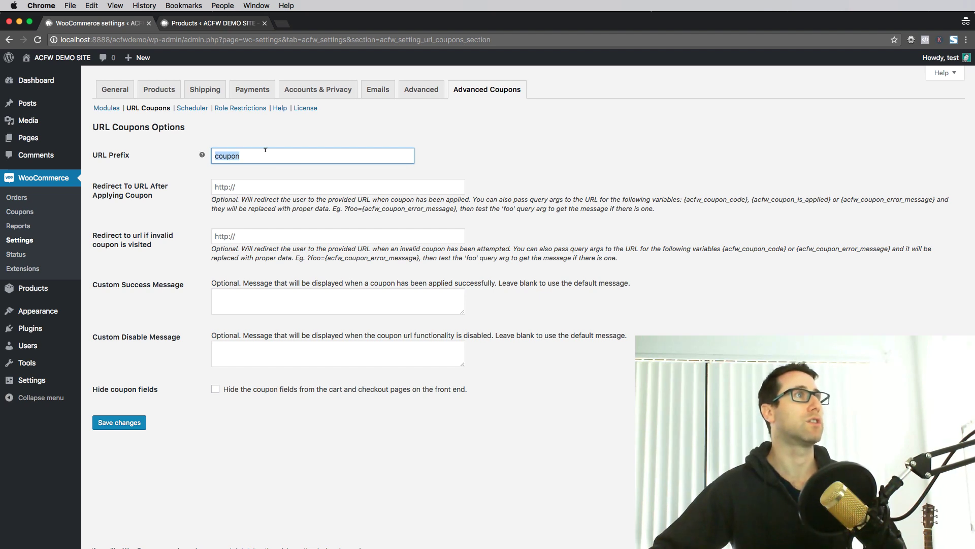
Examine the Scheduler options for the global start and expire error messages.
{"action": "left_click", "coordinate": [197, 109]}
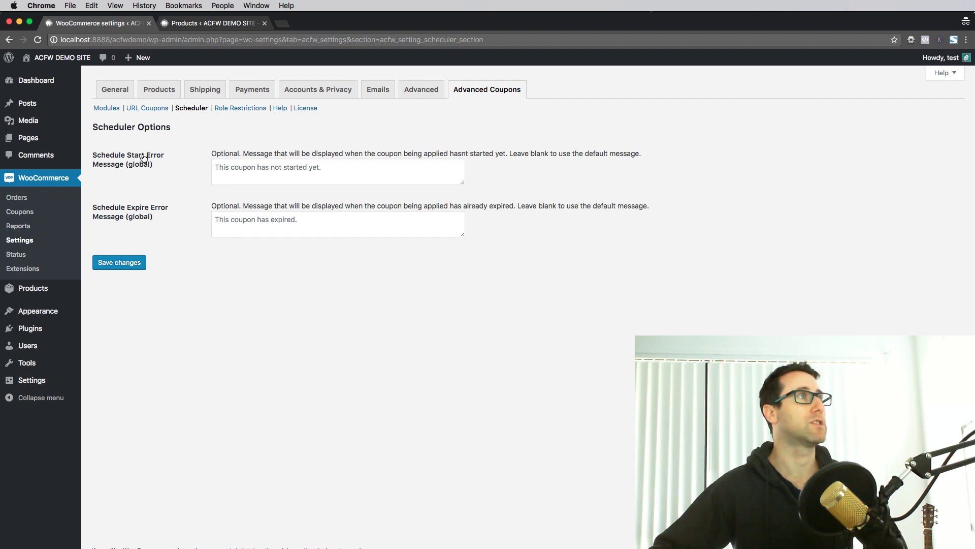
{"action": "left_click", "coordinate": [296, 178]}
{"action": "key", "text": "Tab"}
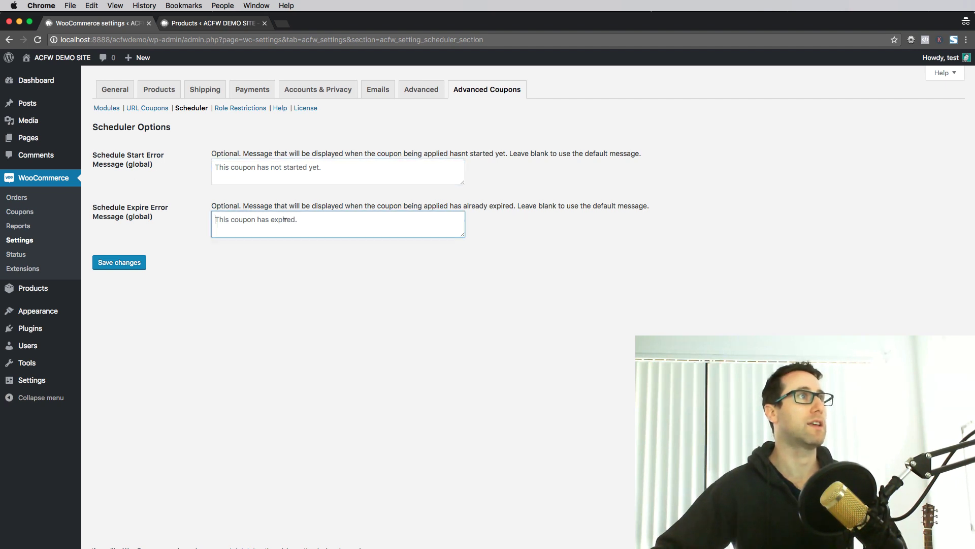
{"action": "left_click", "coordinate": [255, 165]}
{"action": "left_click", "coordinate": [269, 219]}
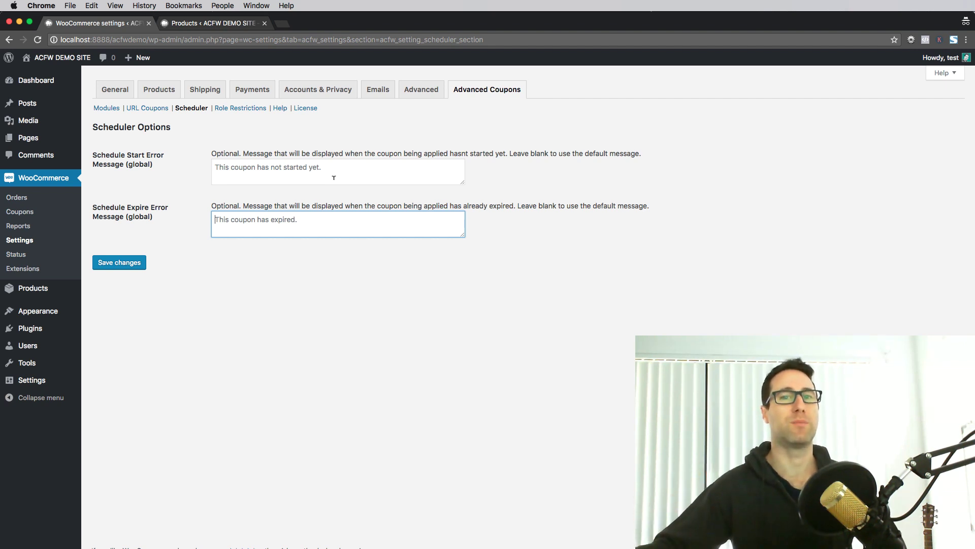
Examine the global invalid user role error message in the Role Restrictions options and the Help section's resource links.
{"action": "left_click", "coordinate": [255, 108]}
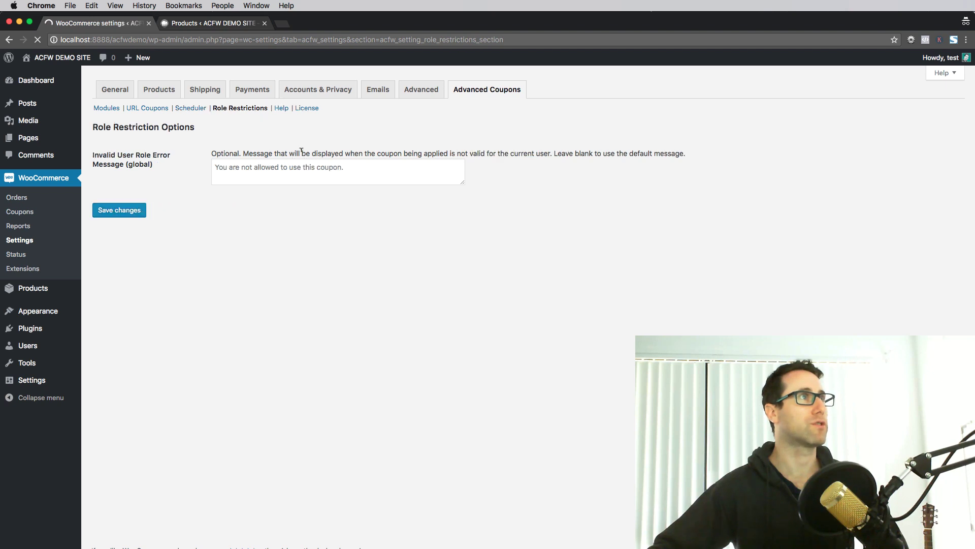
{"action": "left_click", "coordinate": [261, 170]}
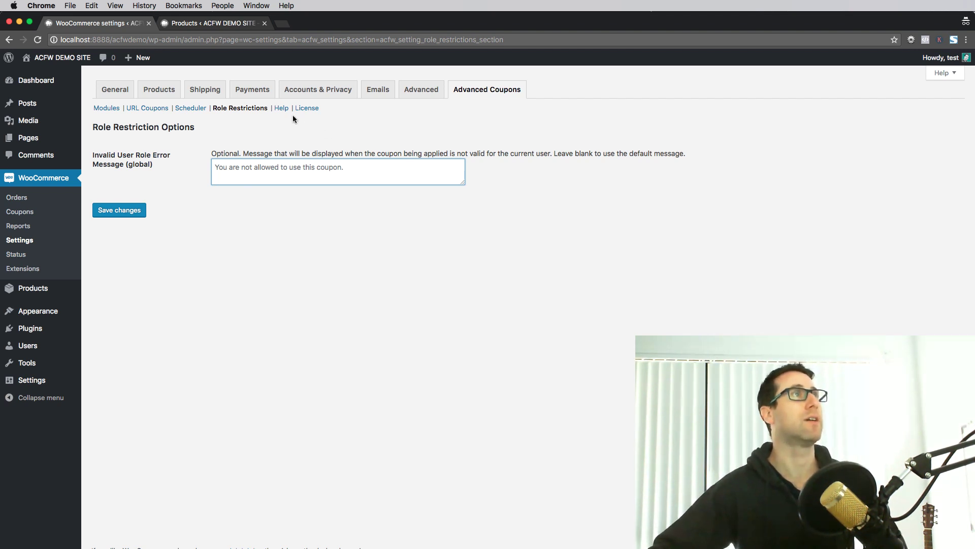
{"action": "left_click", "coordinate": [281, 107]}
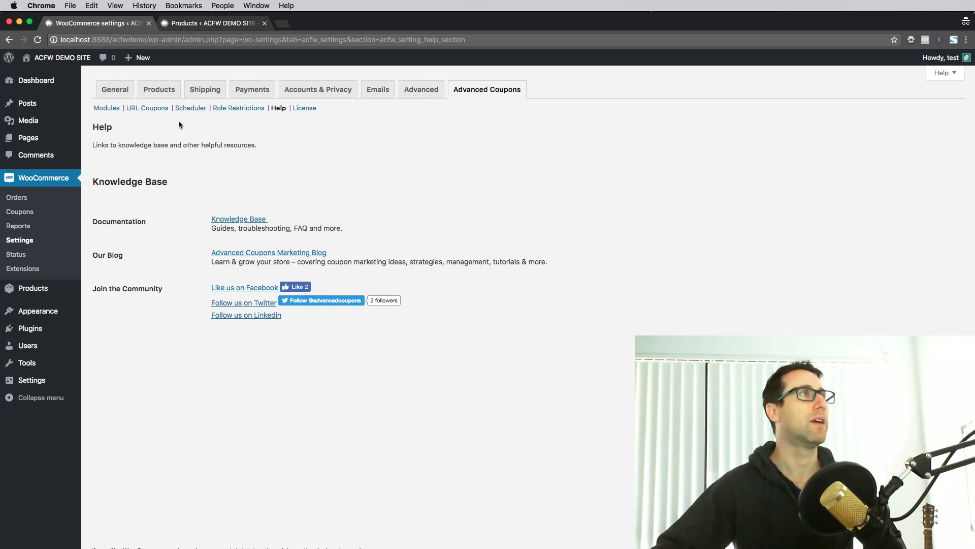
Examine the License section and its activation email and license key fields without filling them in.
{"action": "left_click", "coordinate": [304, 108]}
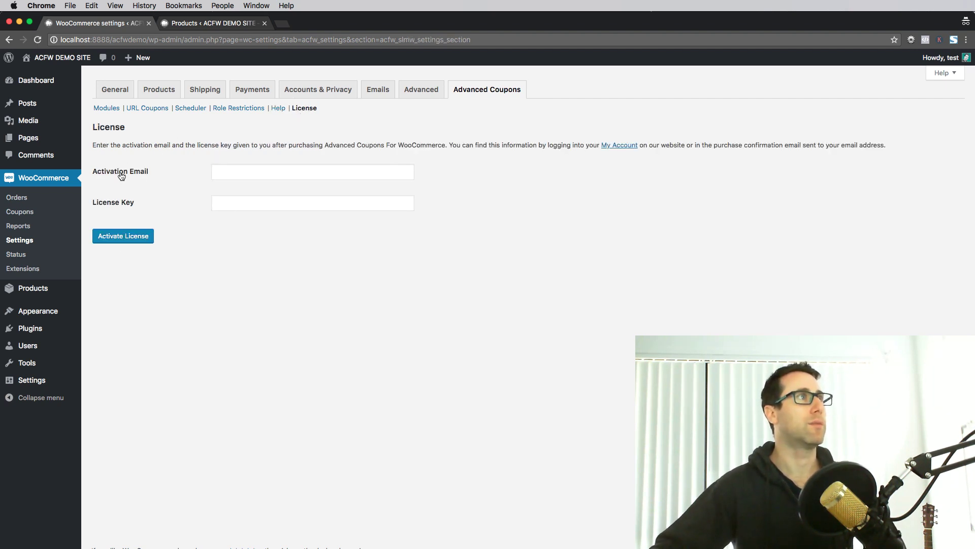
{"action": "left_click", "coordinate": [241, 205]}
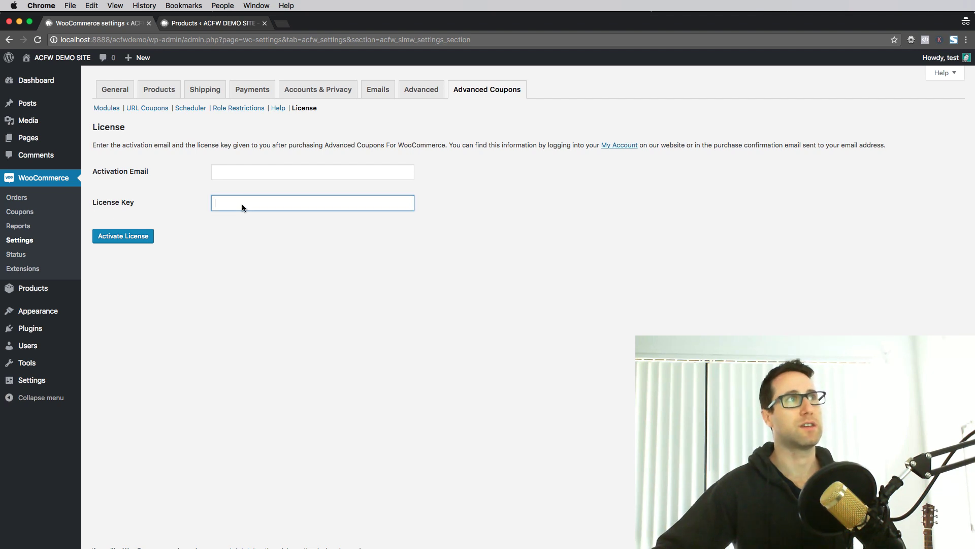
{"action": "key", "text": "shift+Tab"}
{"action": "left_click", "coordinate": [288, 255]}
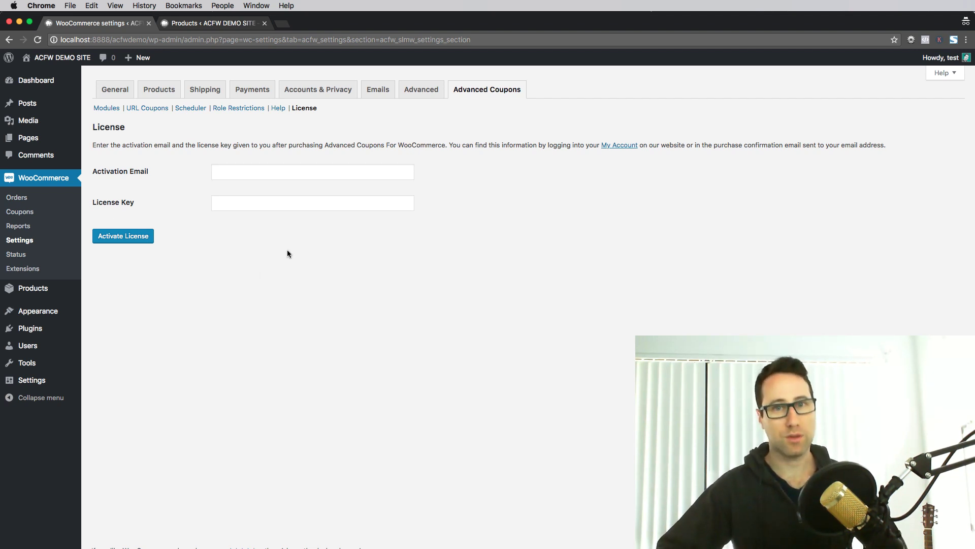
{"action": "left_click", "coordinate": [296, 205]}
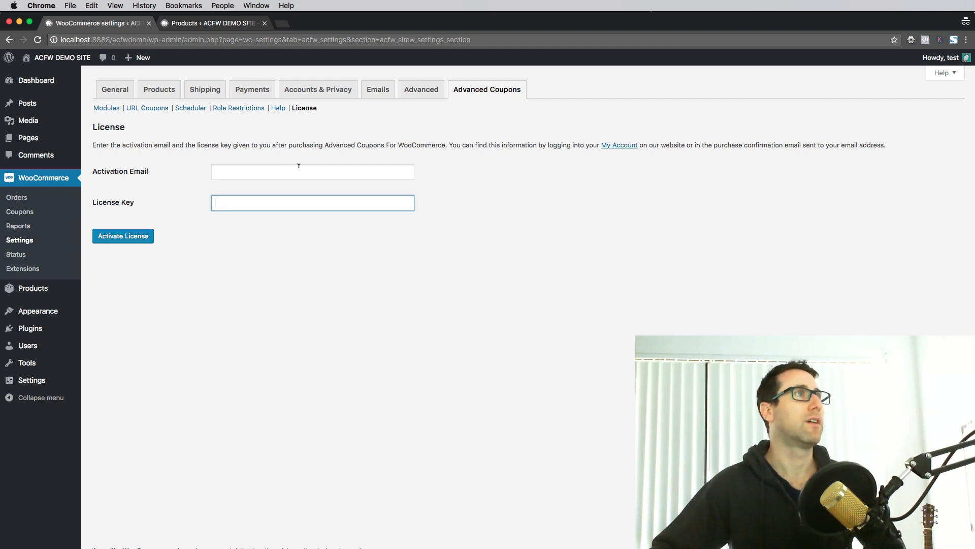
{"action": "key", "text": "shift+Tab"}
{"action": "left_click", "coordinate": [371, 242]}
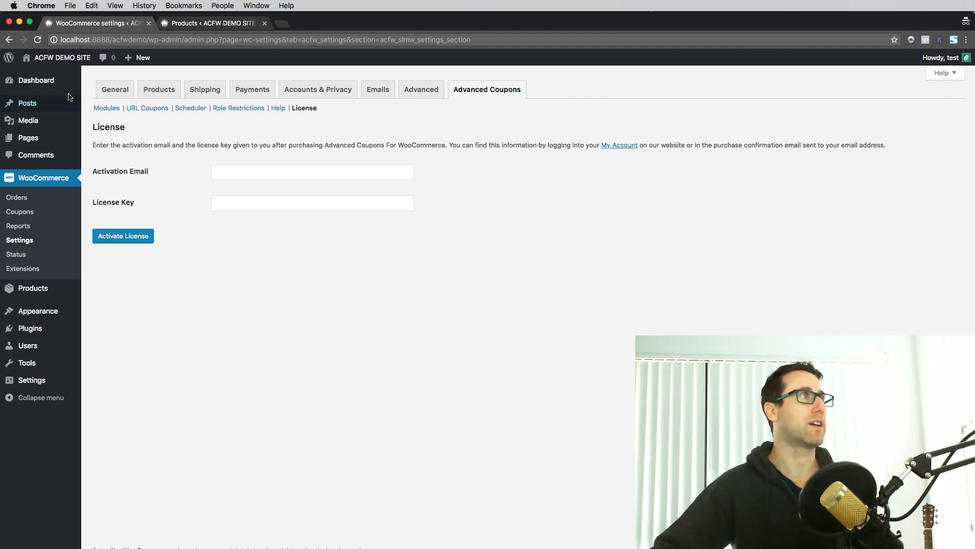
Return to the Help section of the Advanced Coupons settings.
{"action": "mouse_move", "coordinate": [41, 80]}
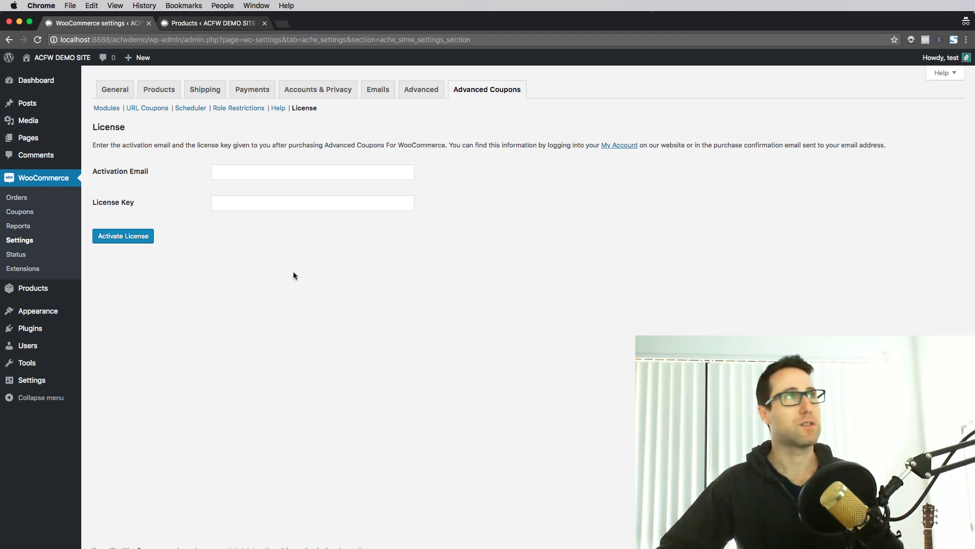
{"action": "left_click", "coordinate": [276, 110]}
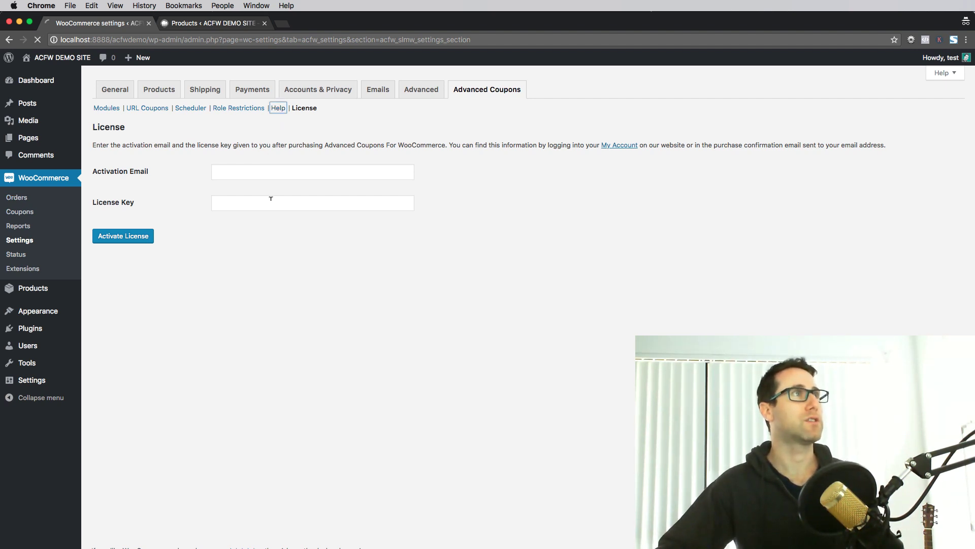